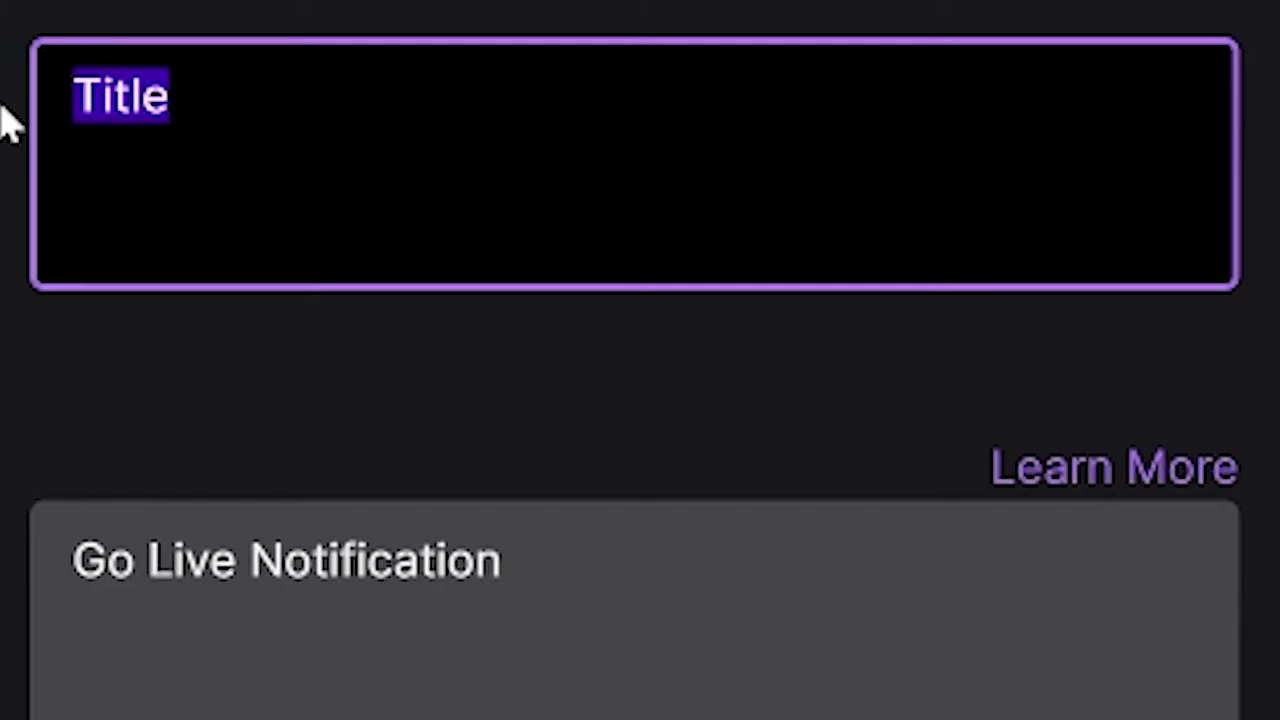
# Type the sample title 'Best Fortnite Player In the WORLD' into the Title field.
pyautogui.write('Epi')
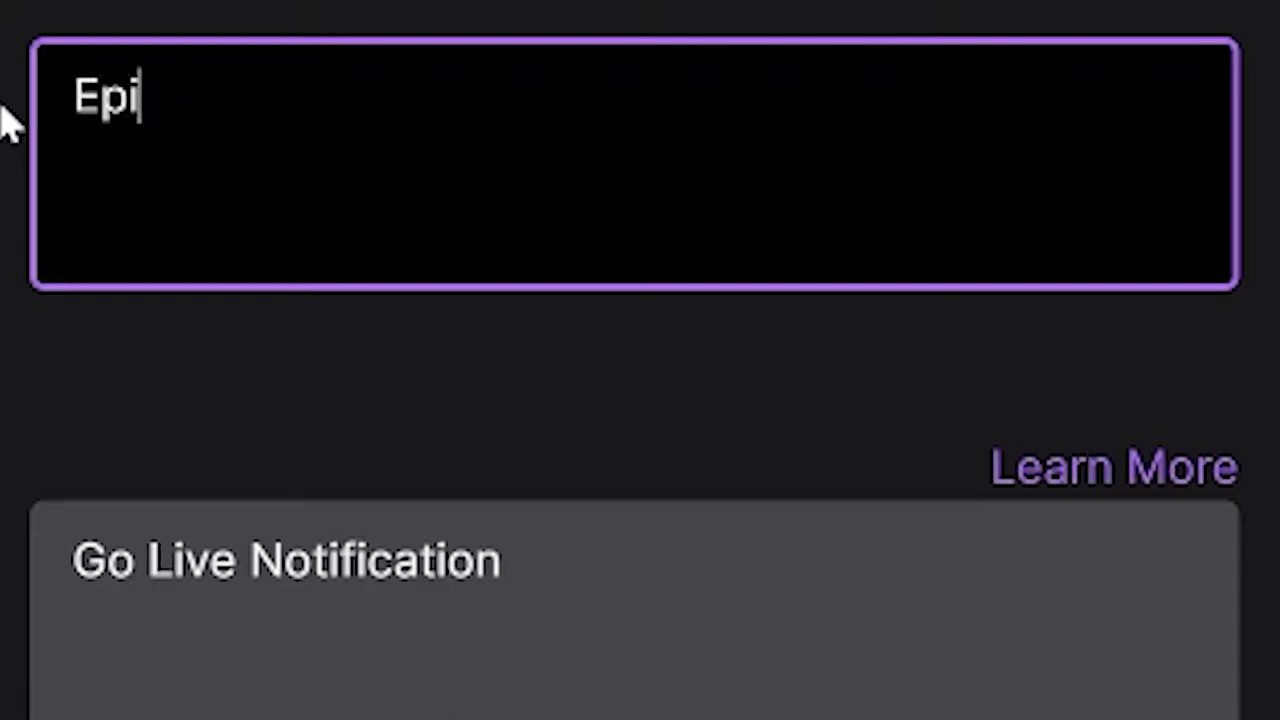
pyautogui.press('BackSpace')
pyautogui.press('BackSpace')
pyautogui.press('BackSpace')
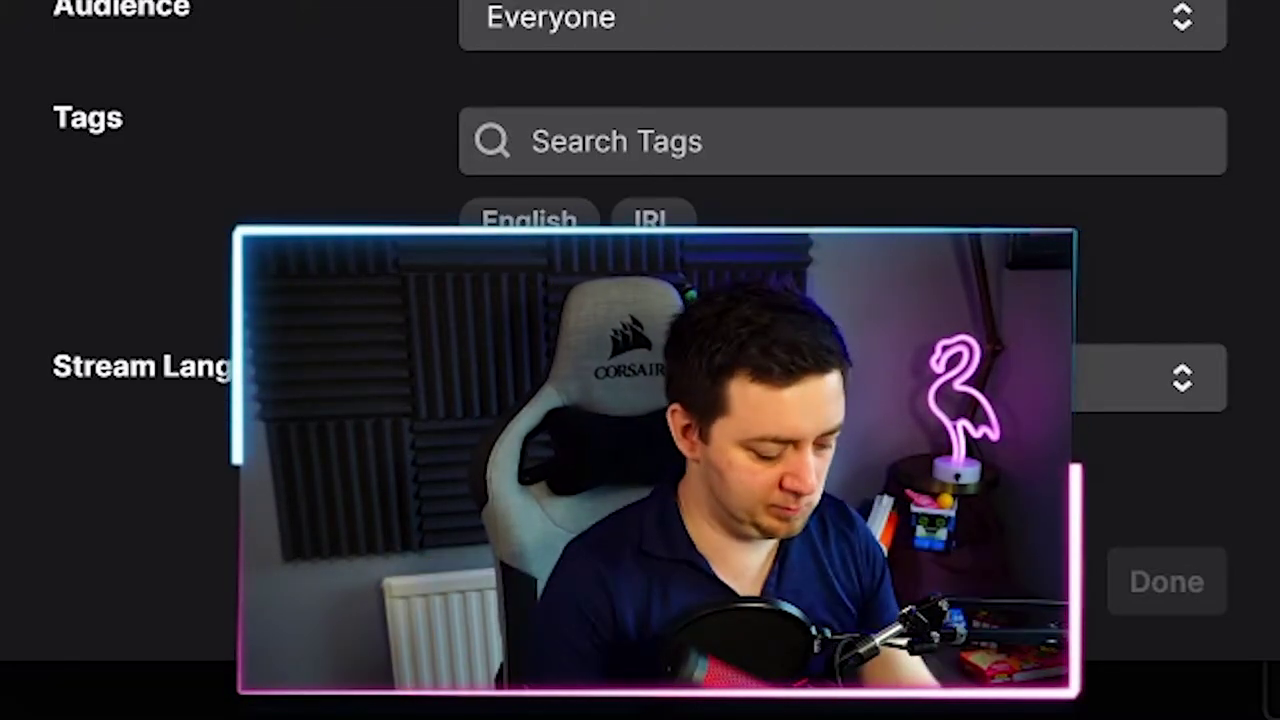
pyautogui.write('est For')
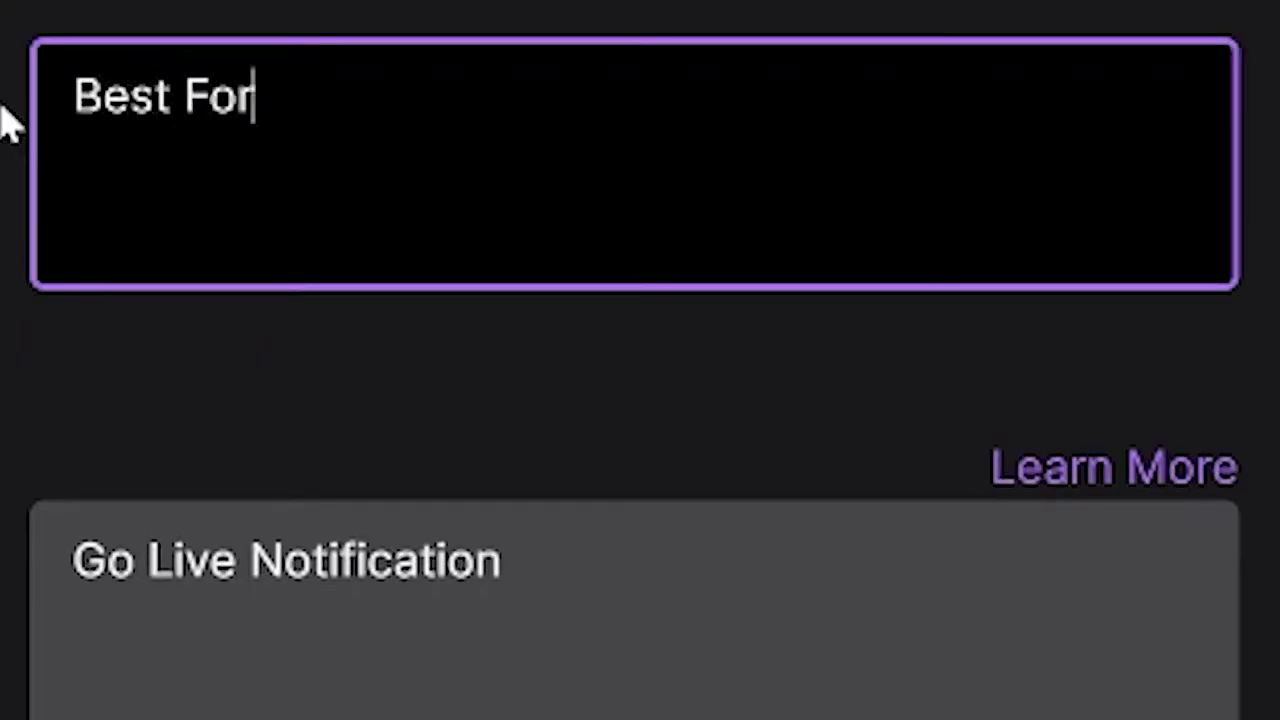
pyautogui.write('er')
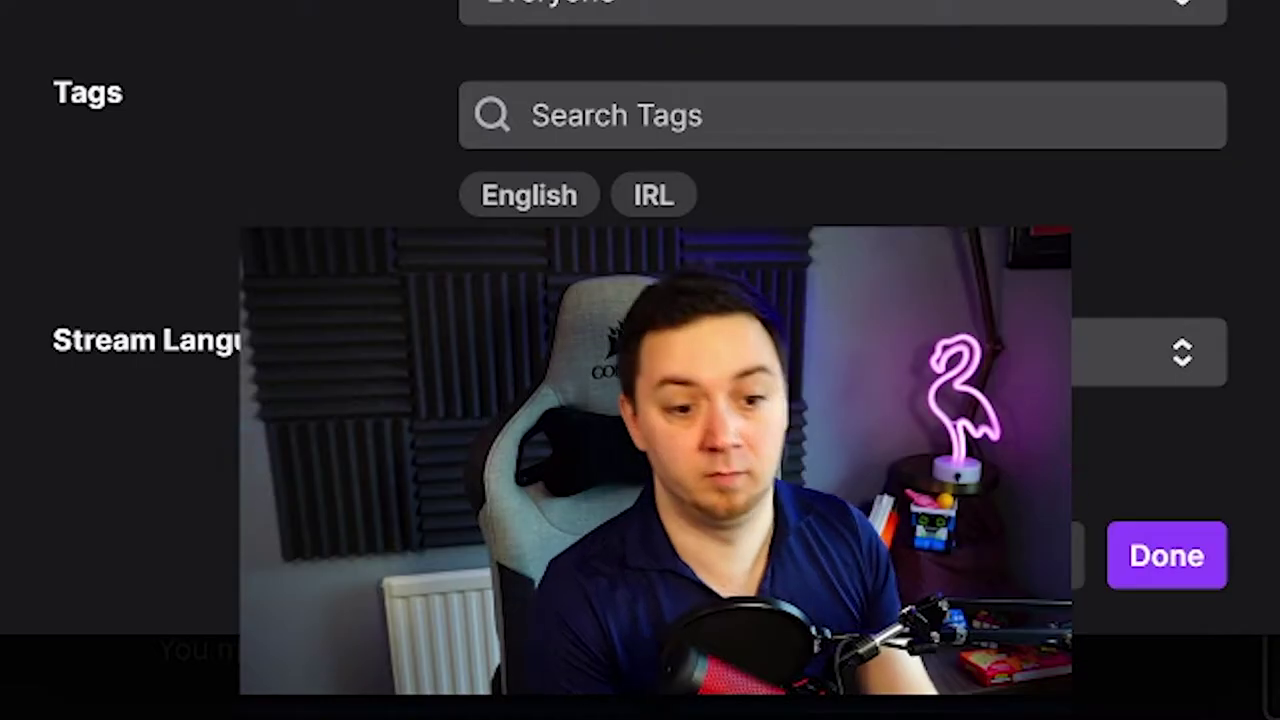
pyautogui.write('In t')
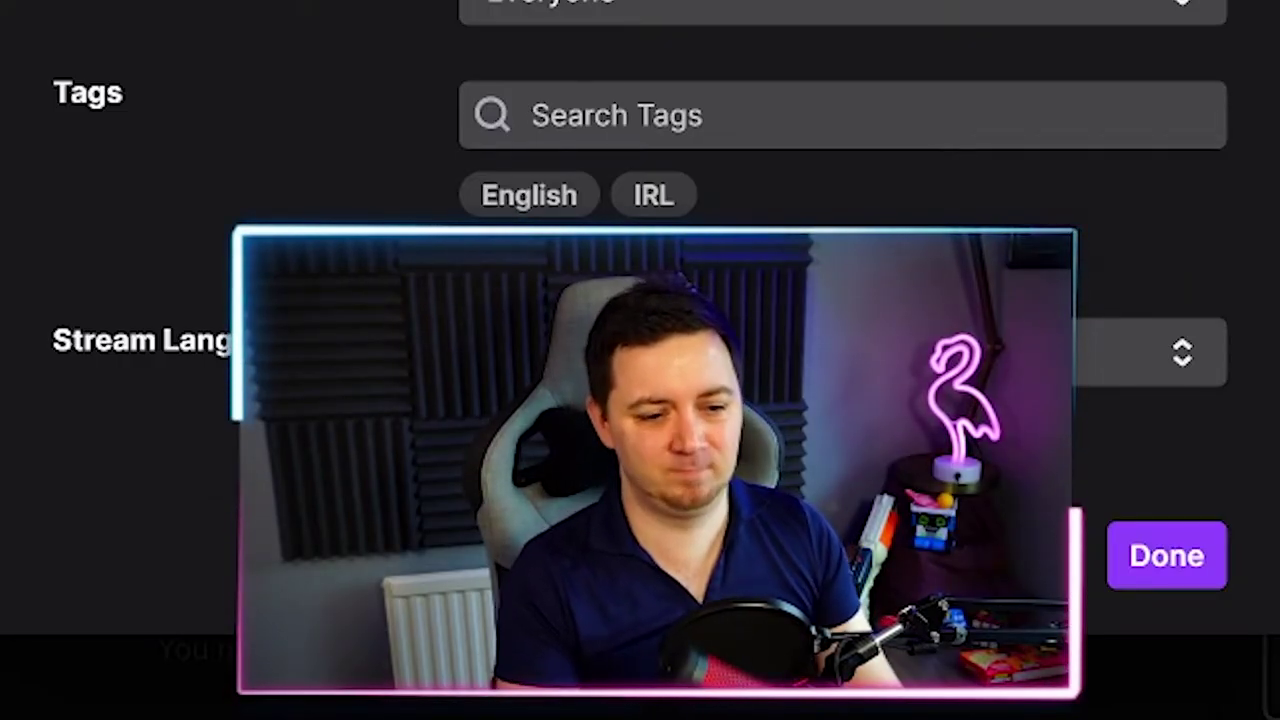
pyautogui.write('he WORLD')
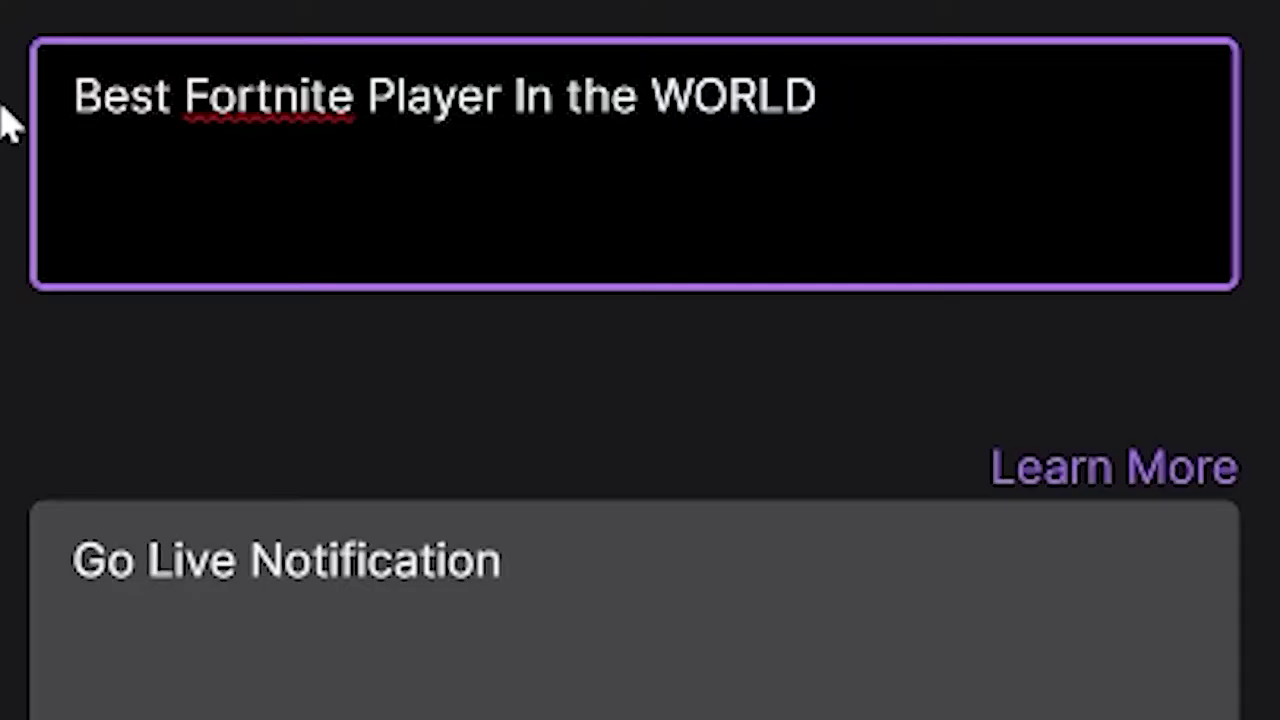
# Capitalise the word Best to 'BEST' in the title.
pyautogui.hotkey('ctrl', 'shift', 'Left')
pyautogui.hotkey('ctrl', 'shift', 'Left')
pyautogui.hotkey('ctrl', 'shift', 'Left')
pyautogui.hotkey('ctrl', 'shift', 'Left')
pyautogui.hotkey('ctrl', 'shift', 'Left')
pyautogui.press('Home')
pyautogui.hotkey('ctrl', 'shift', 'Right')
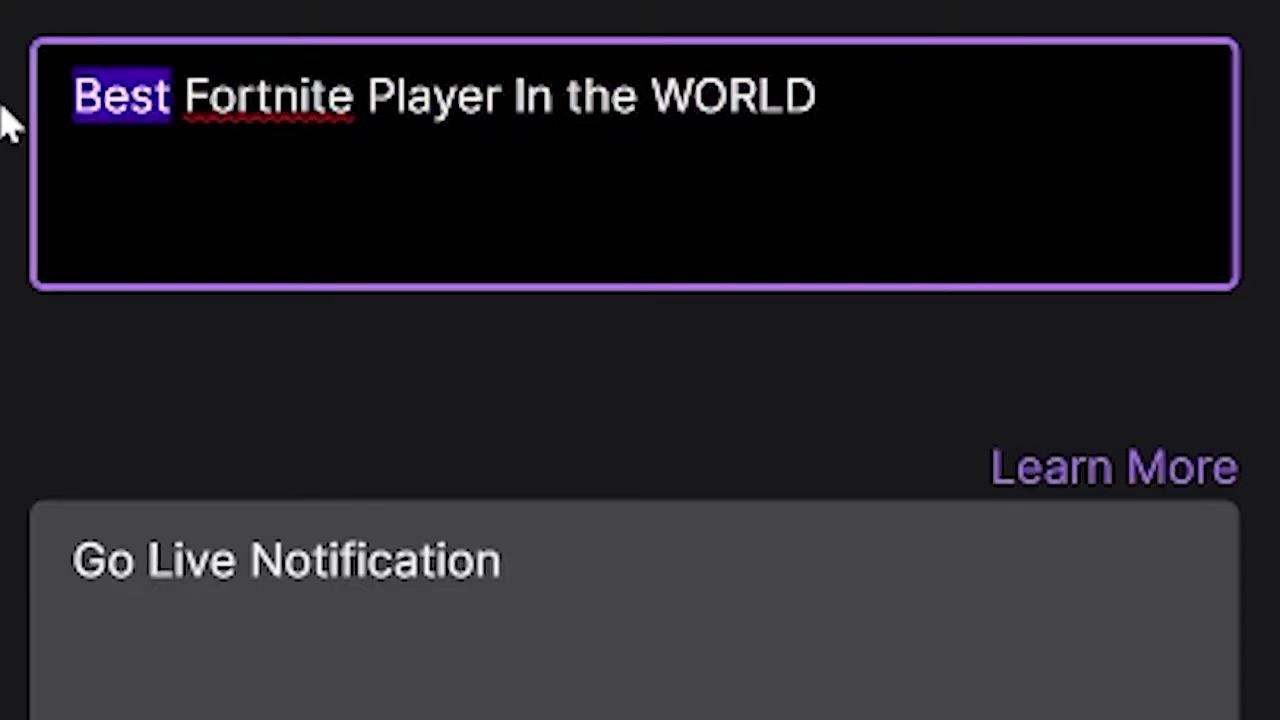
pyautogui.write('BEST')
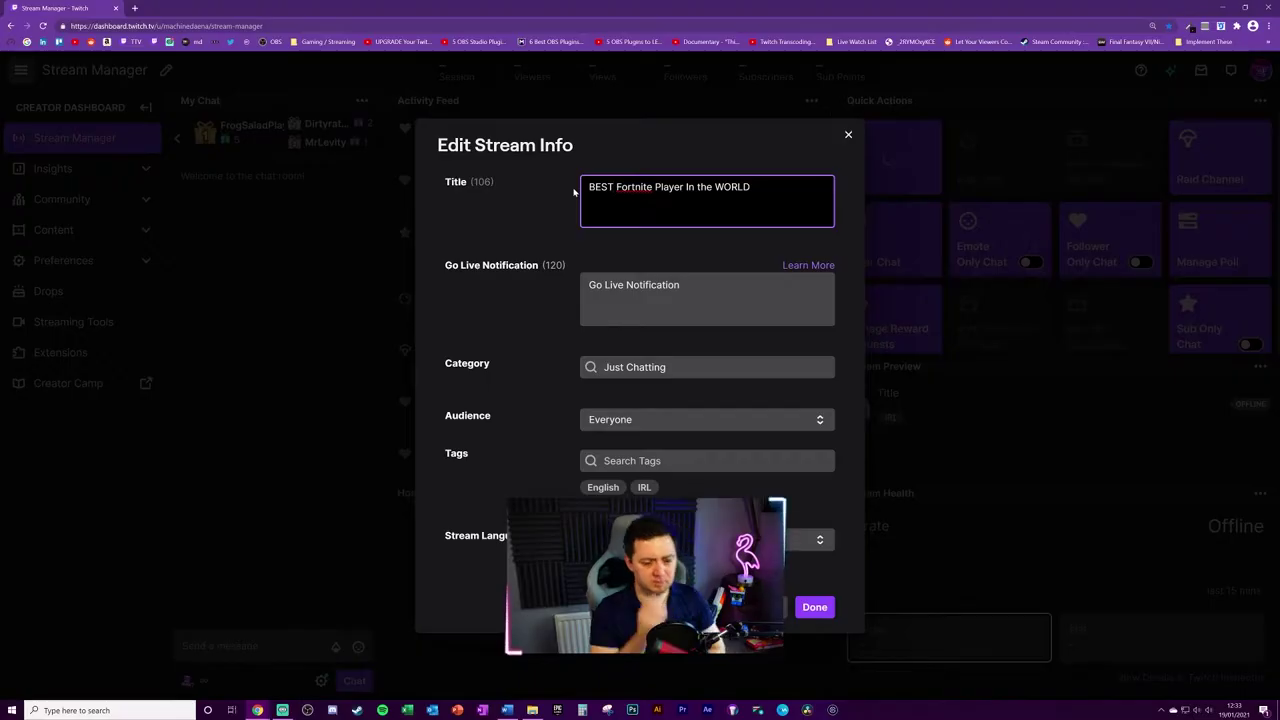
# Clear the whole title and start typing 'Average gameplay, terrible humou…'.
pyautogui.hotkey('ctrl', 'a')
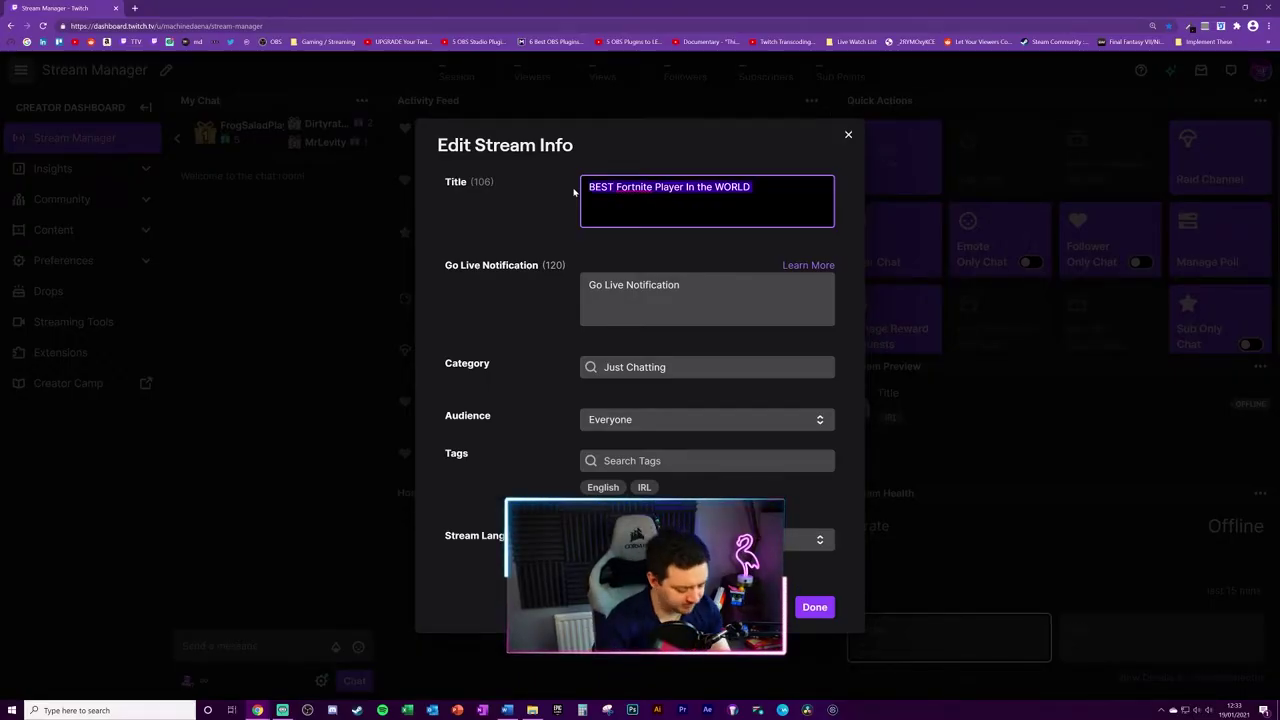
pyautogui.press('BackSpace')
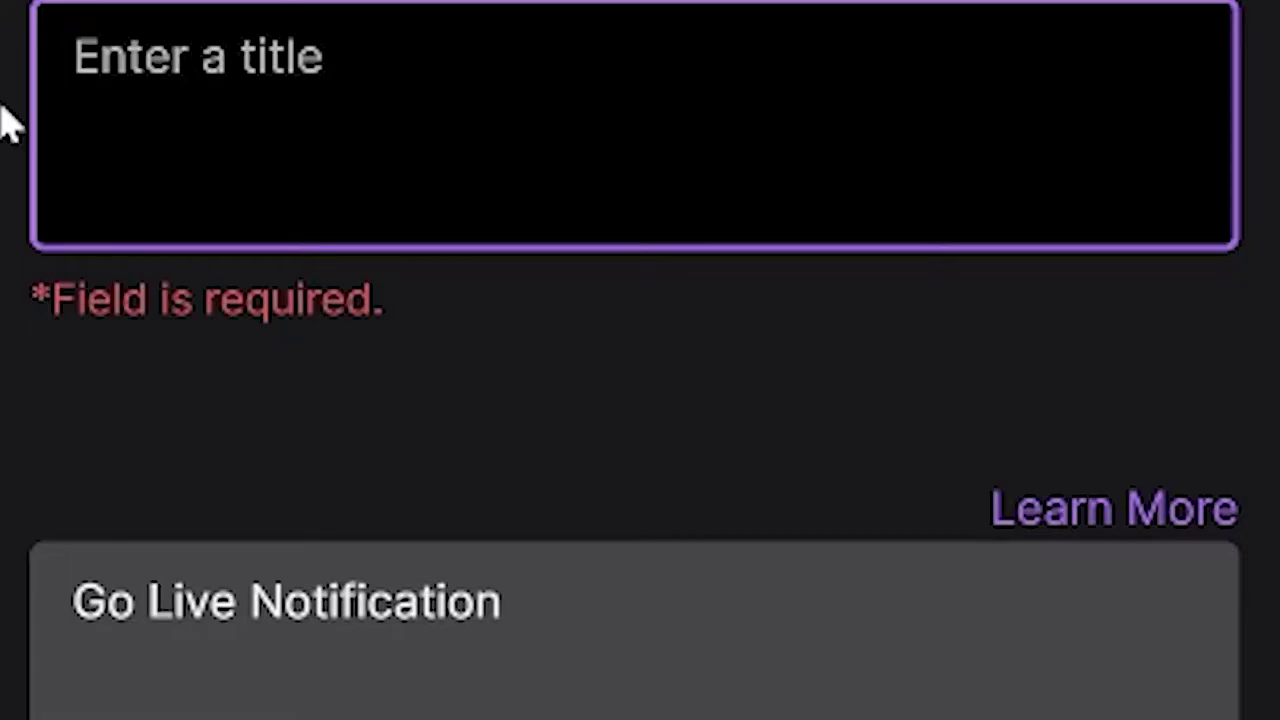
pyautogui.write('Av')
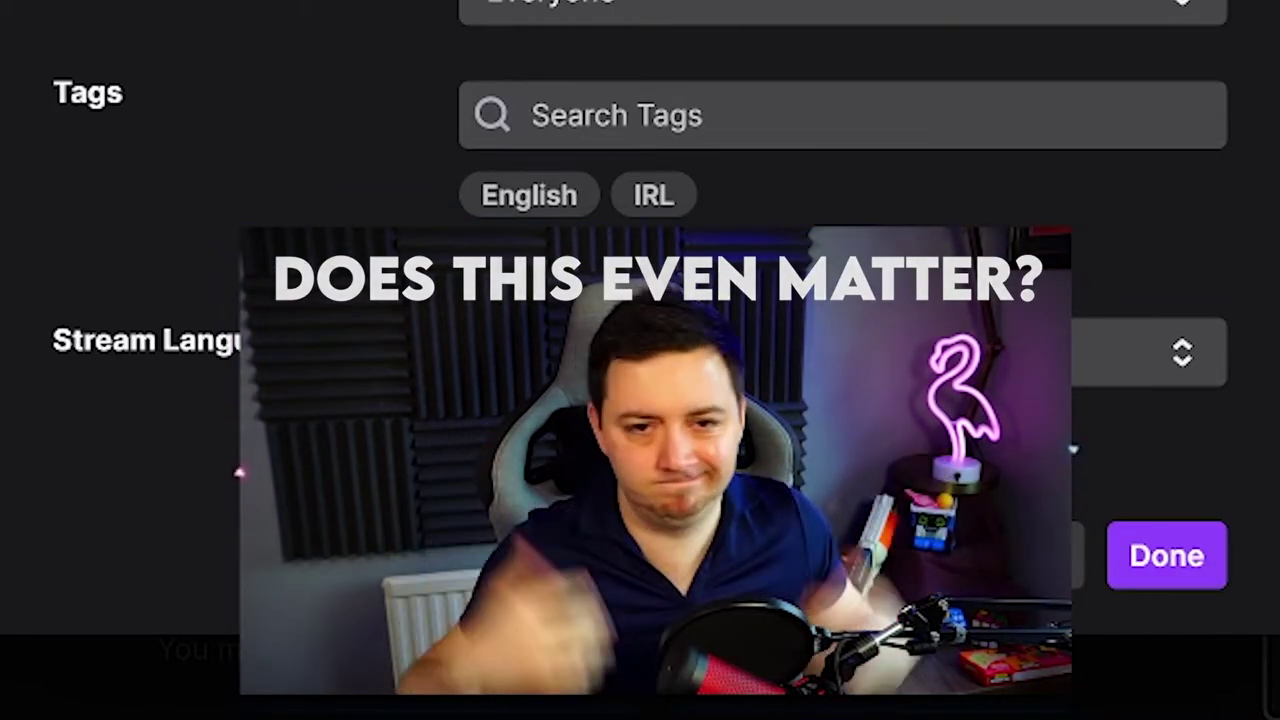
# Select the entire draft title so it can be replaced with 'Titles suck .....'.
pyautogui.moveTo(882, 95); pyautogui.dragTo(73, 95)
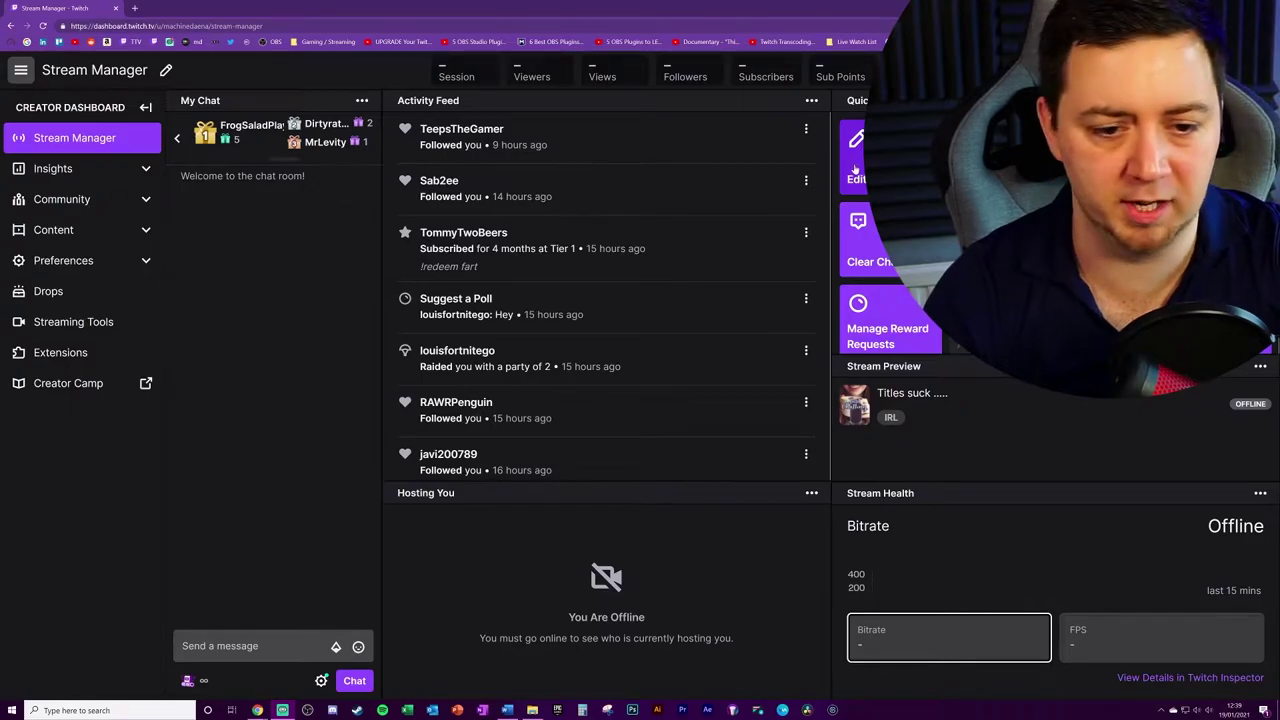
# Reopen Edit Stream Info, select the 'Titles suck .....' title, and move to Go Live Notification.
pyautogui.click(855, 172)
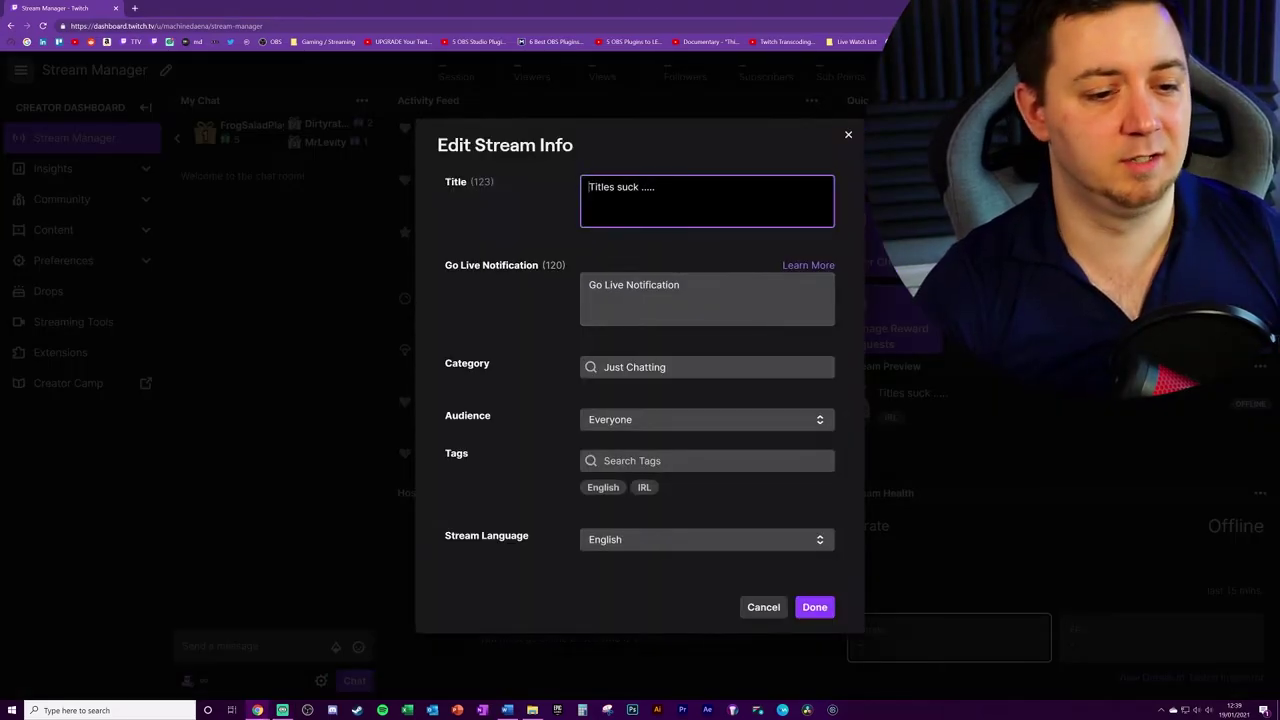
pyautogui.hotkey('ctrl', 'a')
pyautogui.press('Tab')
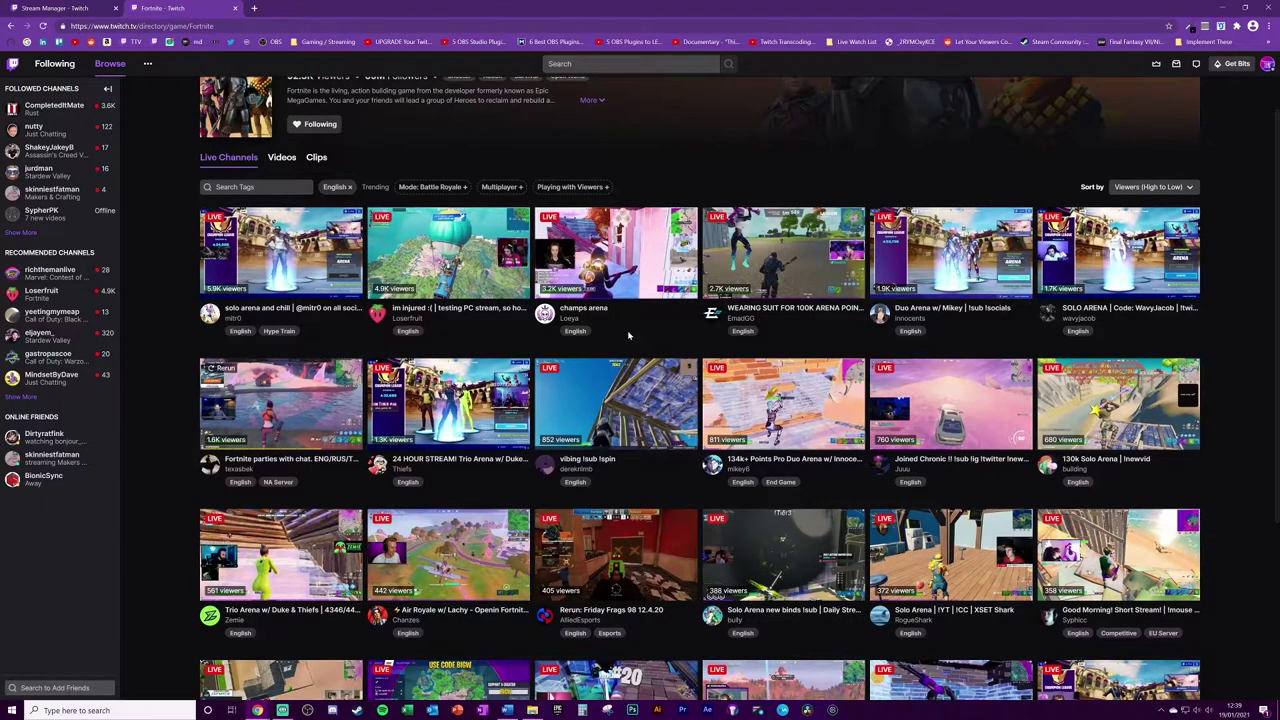
# Switch to the Fortnite directory to see other streamers' live titles.
pyautogui.scroll(-1, 397, 295)
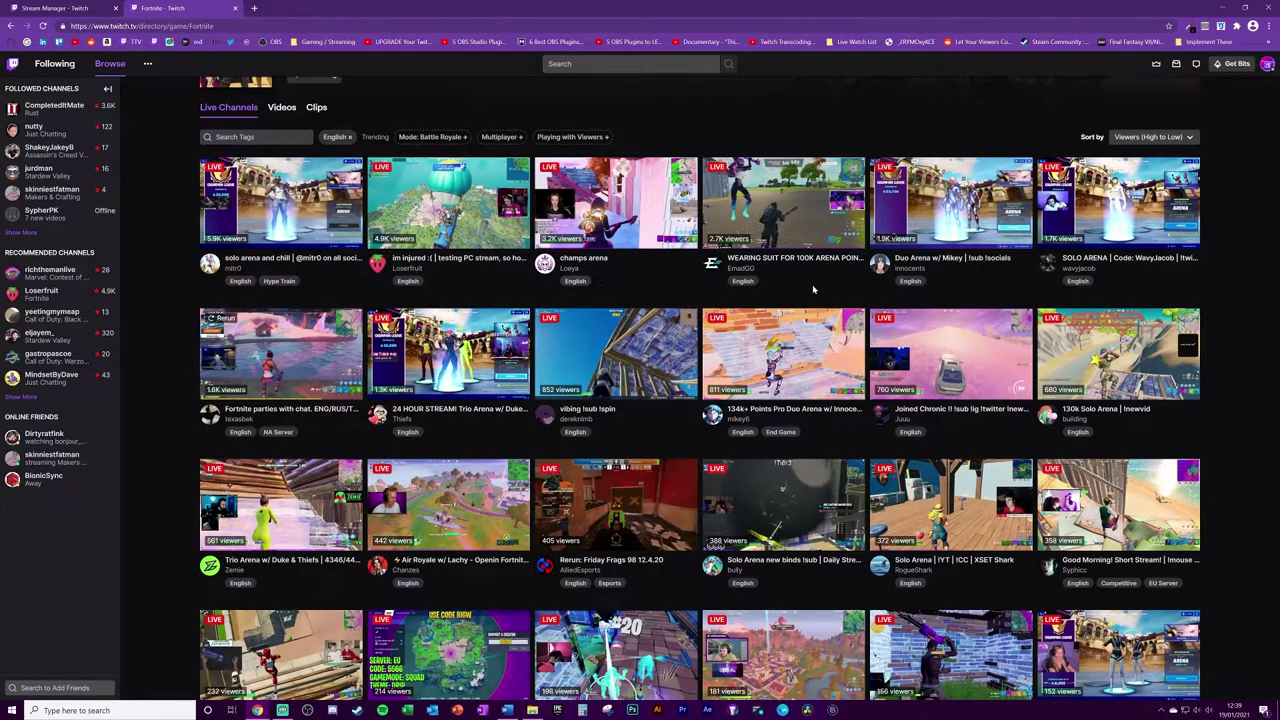
pyautogui.scroll(-2, 813, 289)
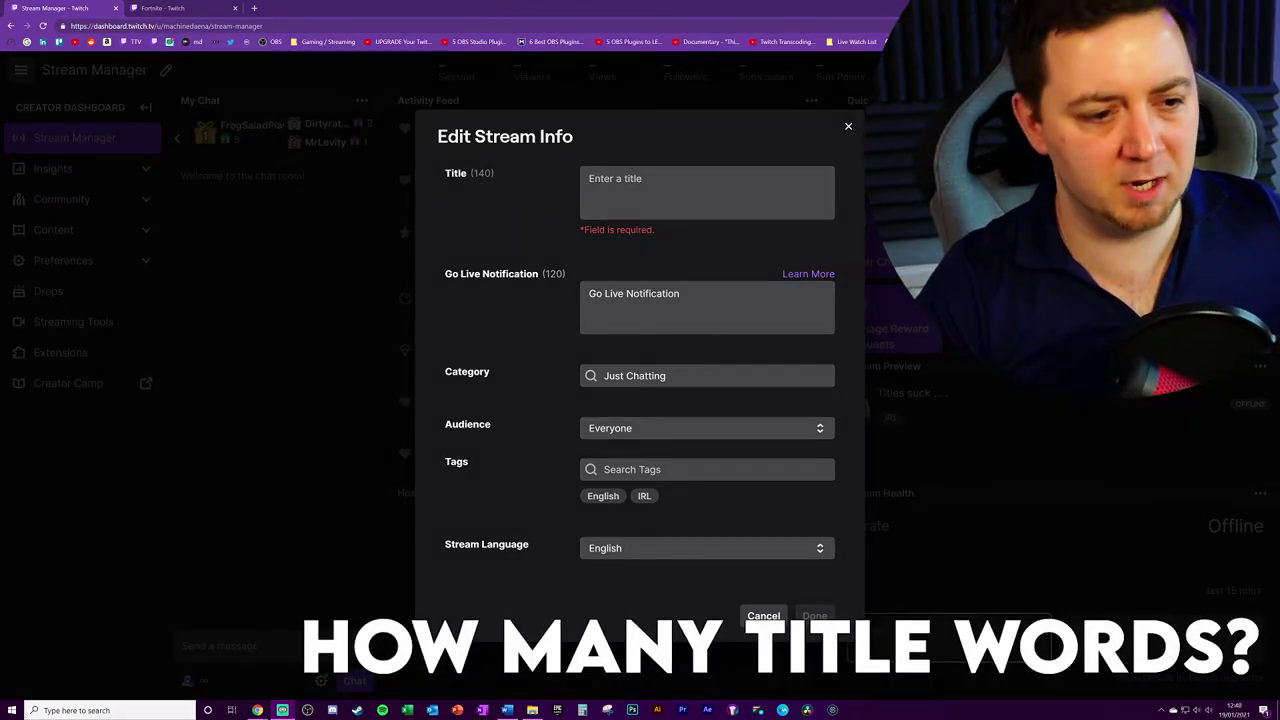
pyautogui.click(228, 7)
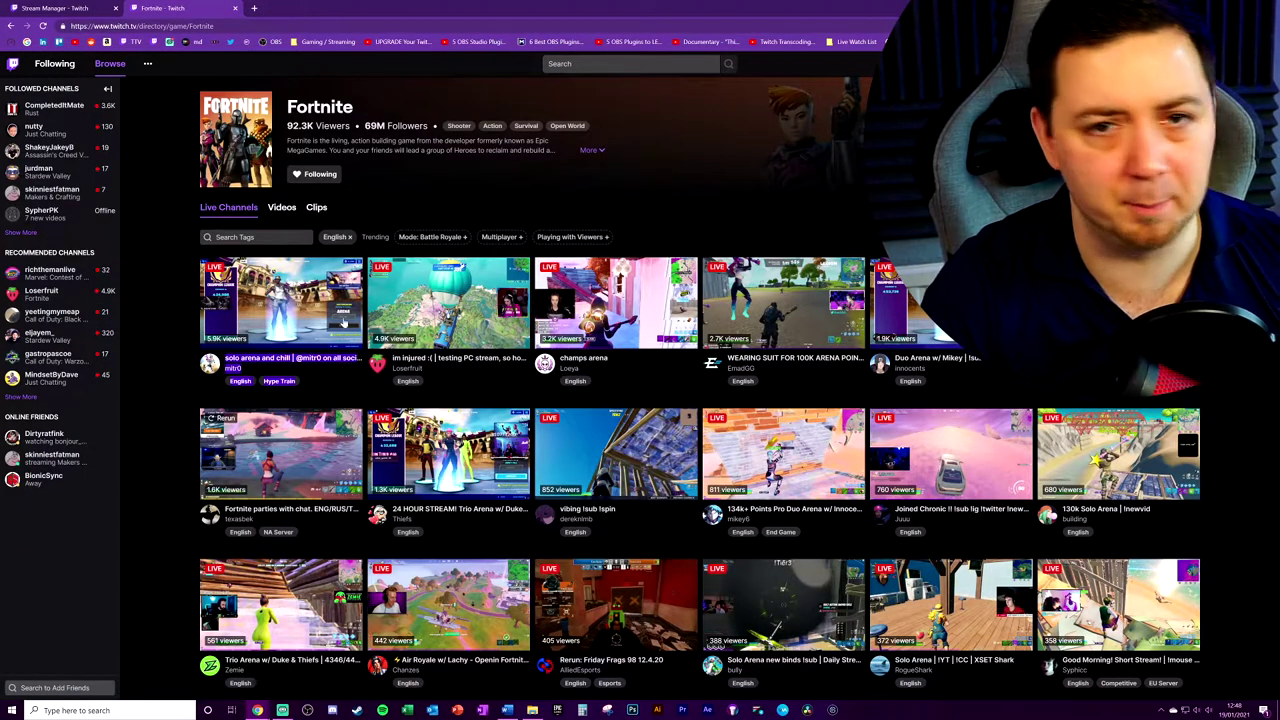
# Paste a top Fortnite streamer's title without its tags and measure it at 41 characters.
pyautogui.hotkey('ctrl', 't')
pyautogui.write('solo arena and chill | @mitr0 on all socials mitr0 English Hype Train')
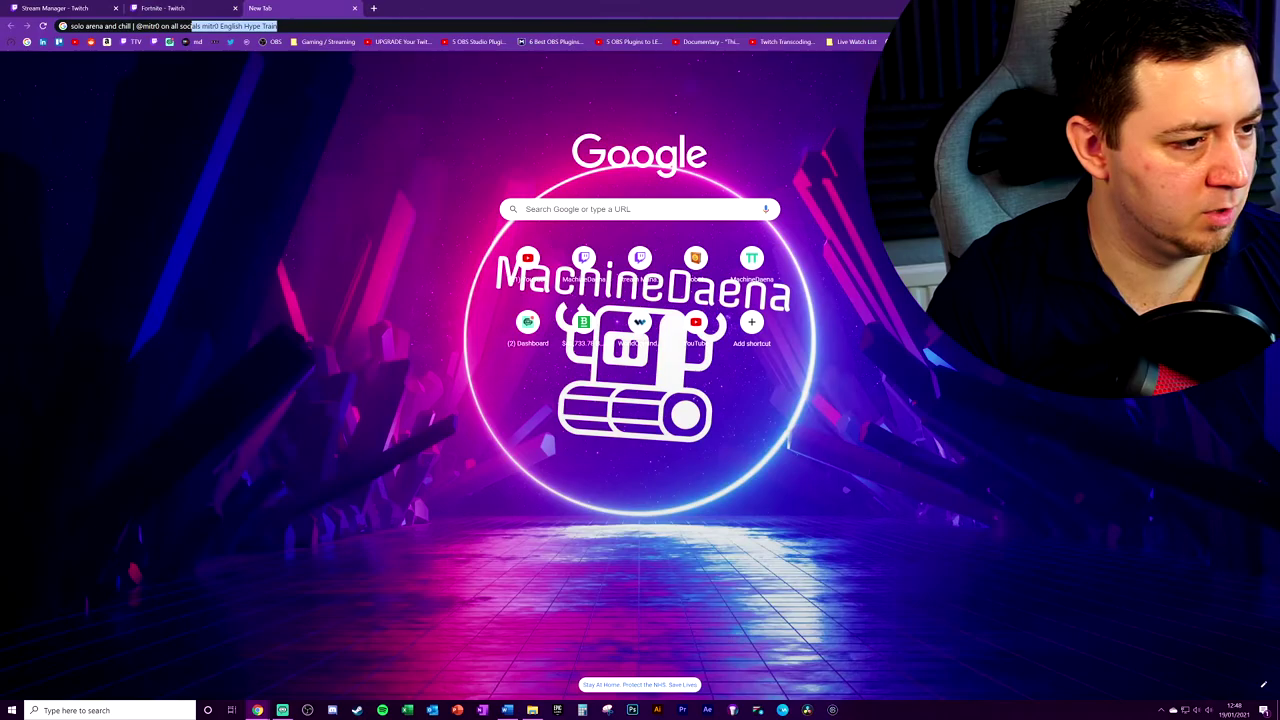
pyautogui.press('Delete')
pyautogui.moveTo(198, 26); pyautogui.dragTo(86, 30)
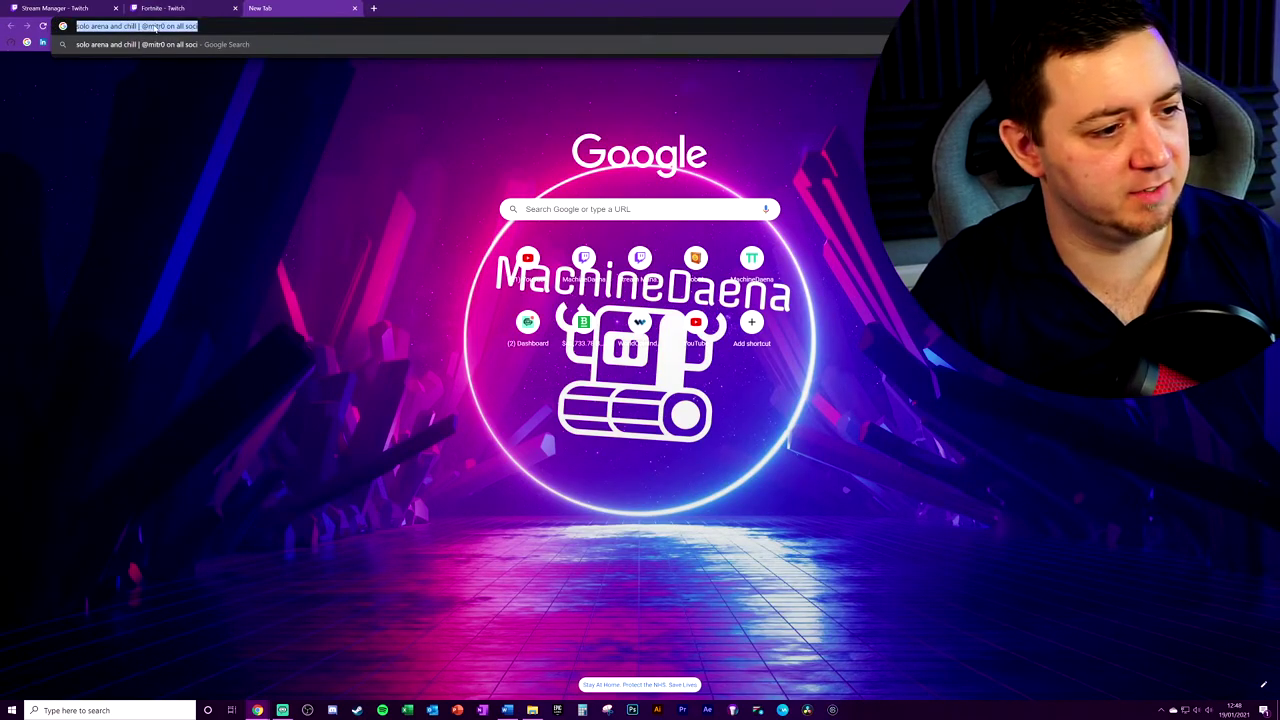
pyautogui.click(194, 10)
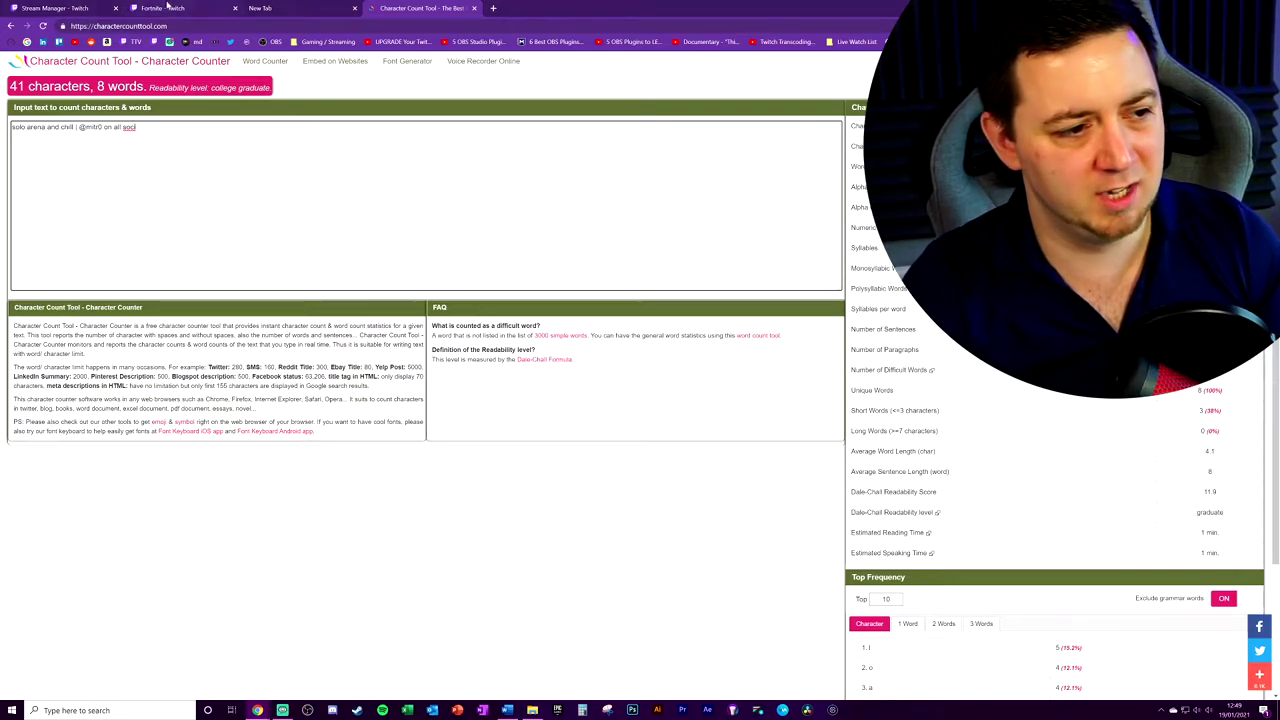
pyautogui.click(35, 7)
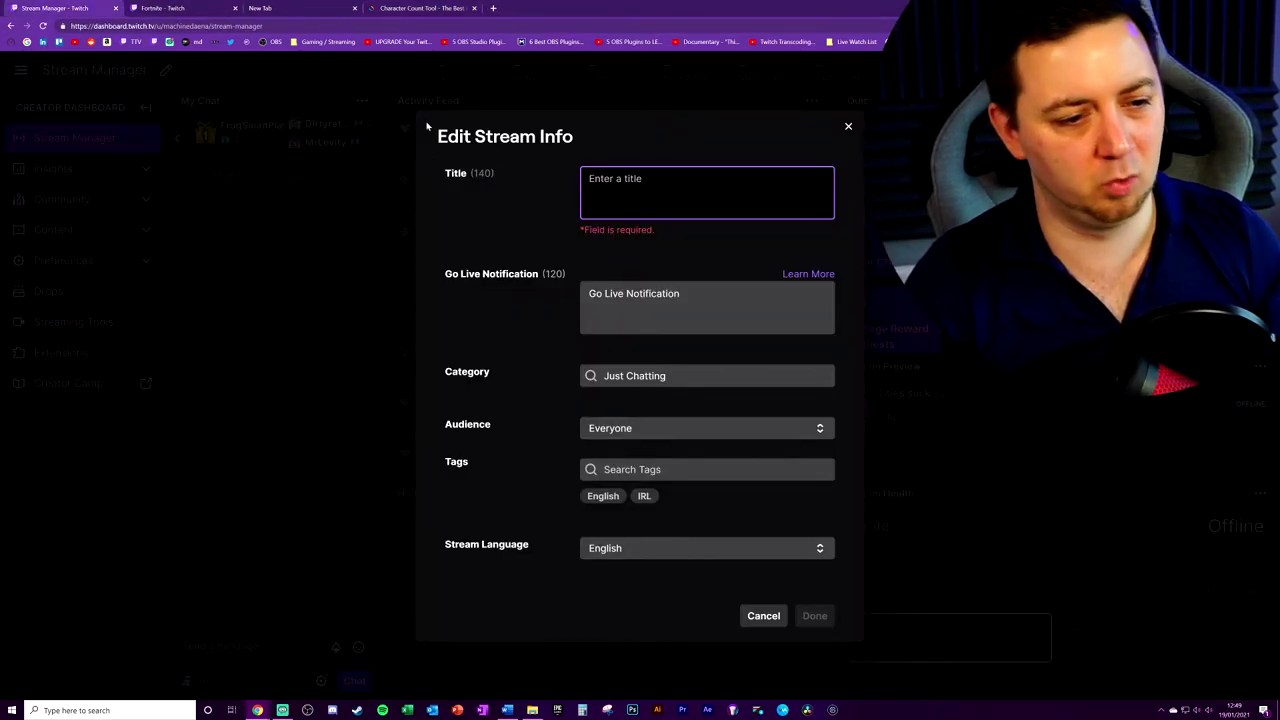
# Return to Character Count Tool and review the title's 41 characters and 8 words.
pyautogui.click(411, 8)
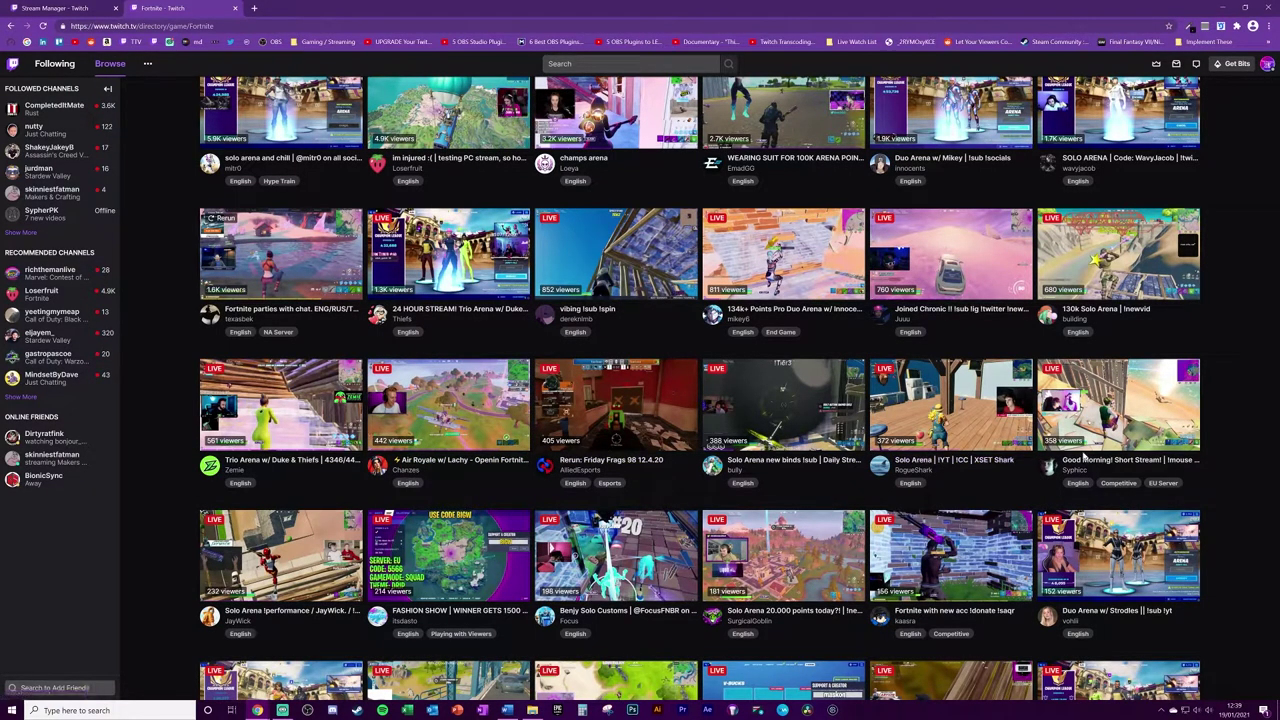
pyautogui.scroll(-1, 1083, 455)
pyautogui.scroll(-1, 800, 480)
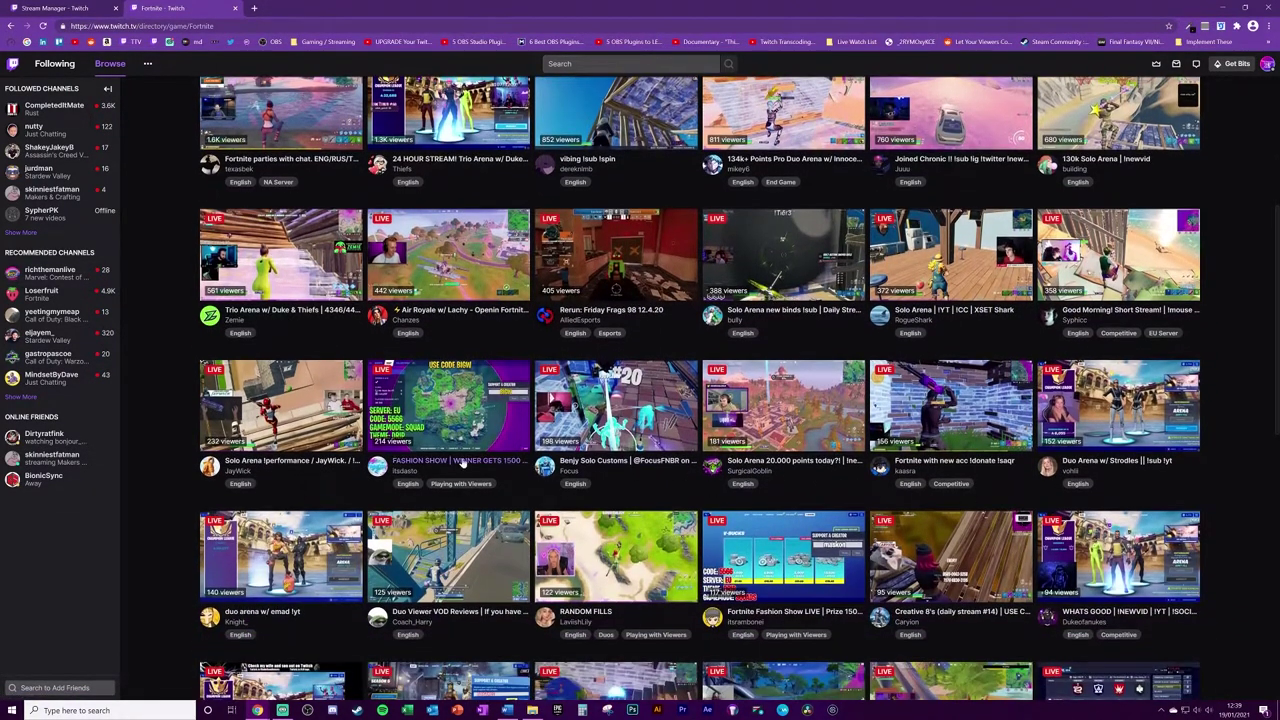
pyautogui.scroll(-2, 462, 460)
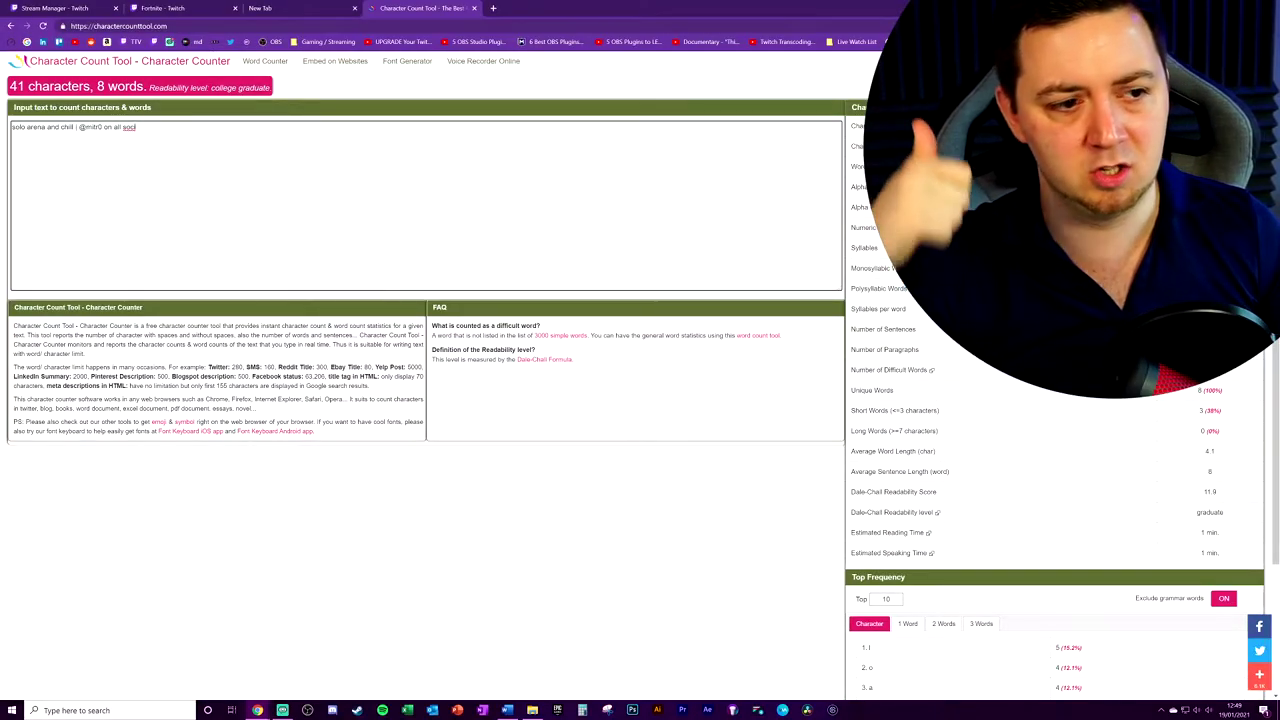
# Switch back to the Fortnite directory listing live channels and their titles.
pyautogui.hotkey('ctrl', '2')
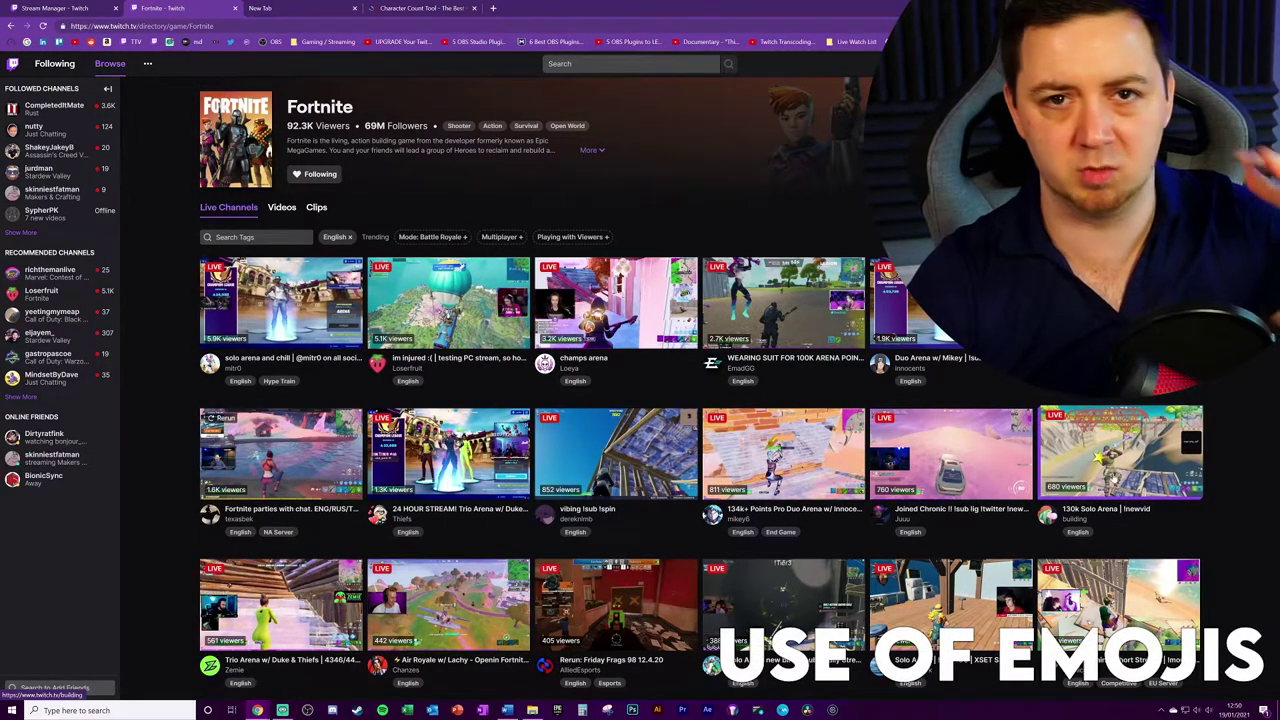
pyautogui.scroll(-1, 275, 253)
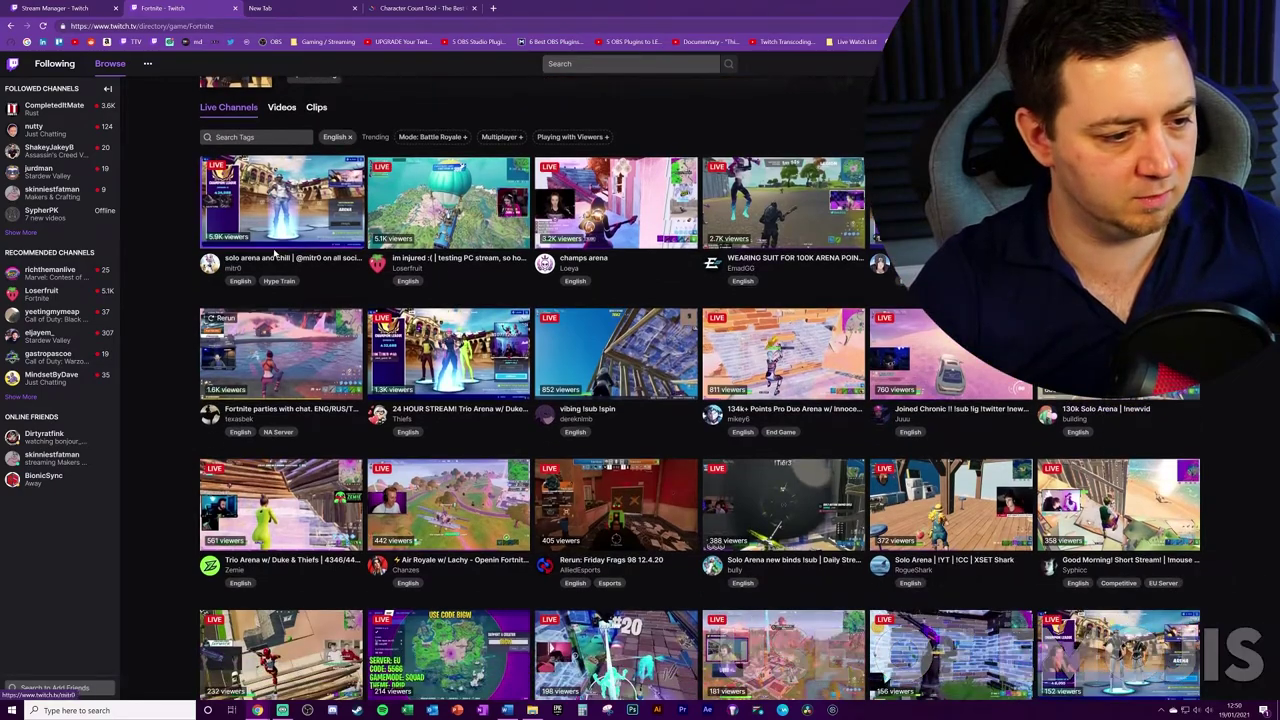
pyautogui.scroll(-1, 1027, 384)
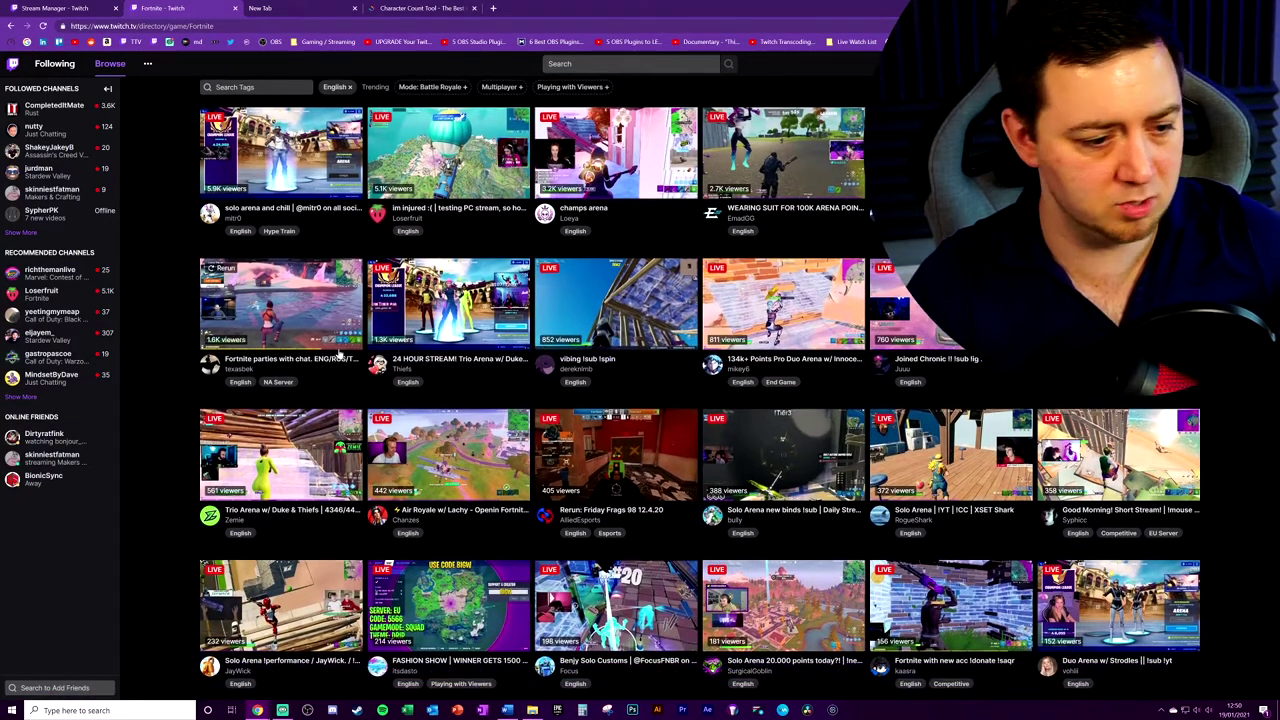
pyautogui.scroll(-1, 338, 350)
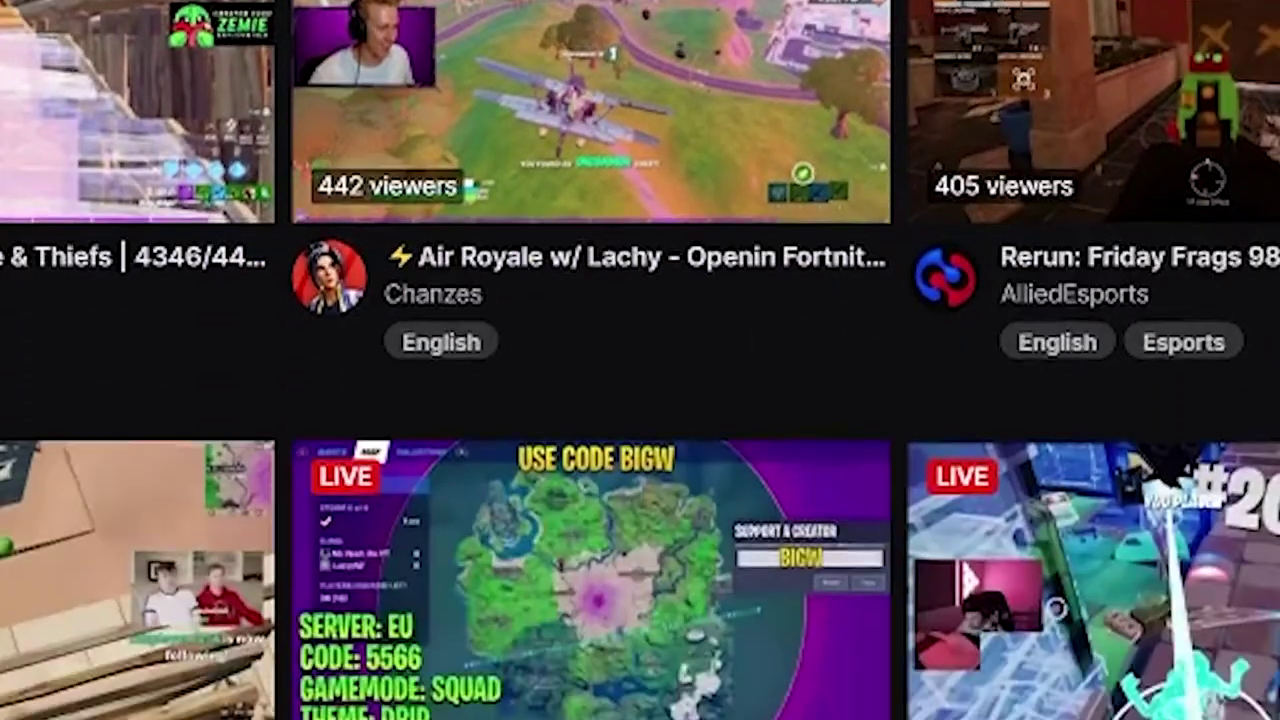
pyautogui.scroll(-2, 700, 390)
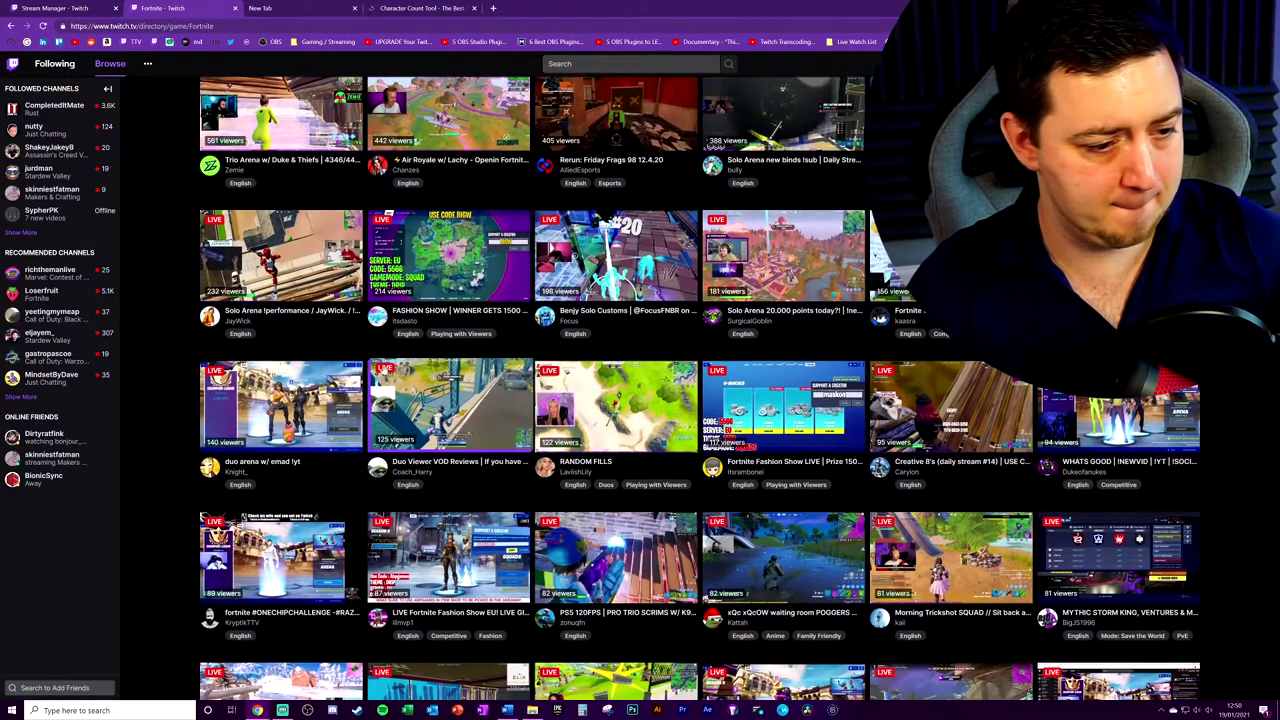
pyautogui.scroll(-2, 658, 397)
pyautogui.scroll(-2, 940, 415)
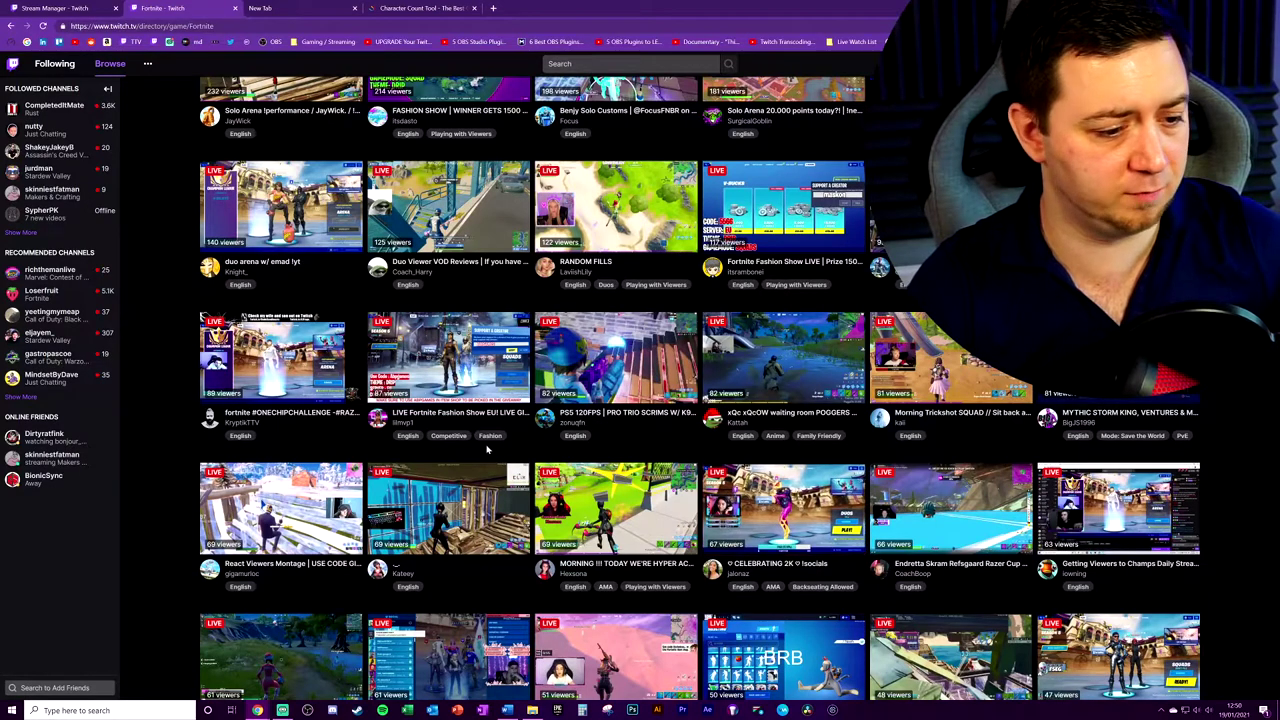
pyautogui.scroll(-2, 588, 449)
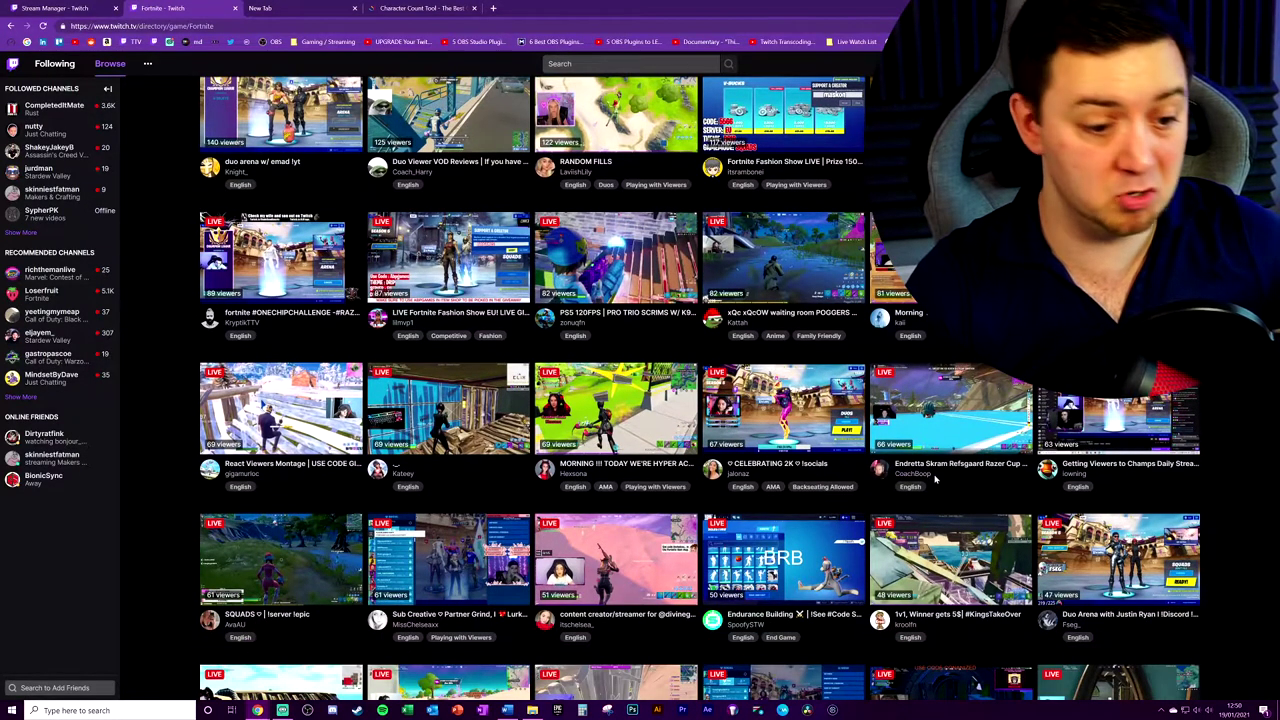
pyautogui.scroll(-3, 935, 480)
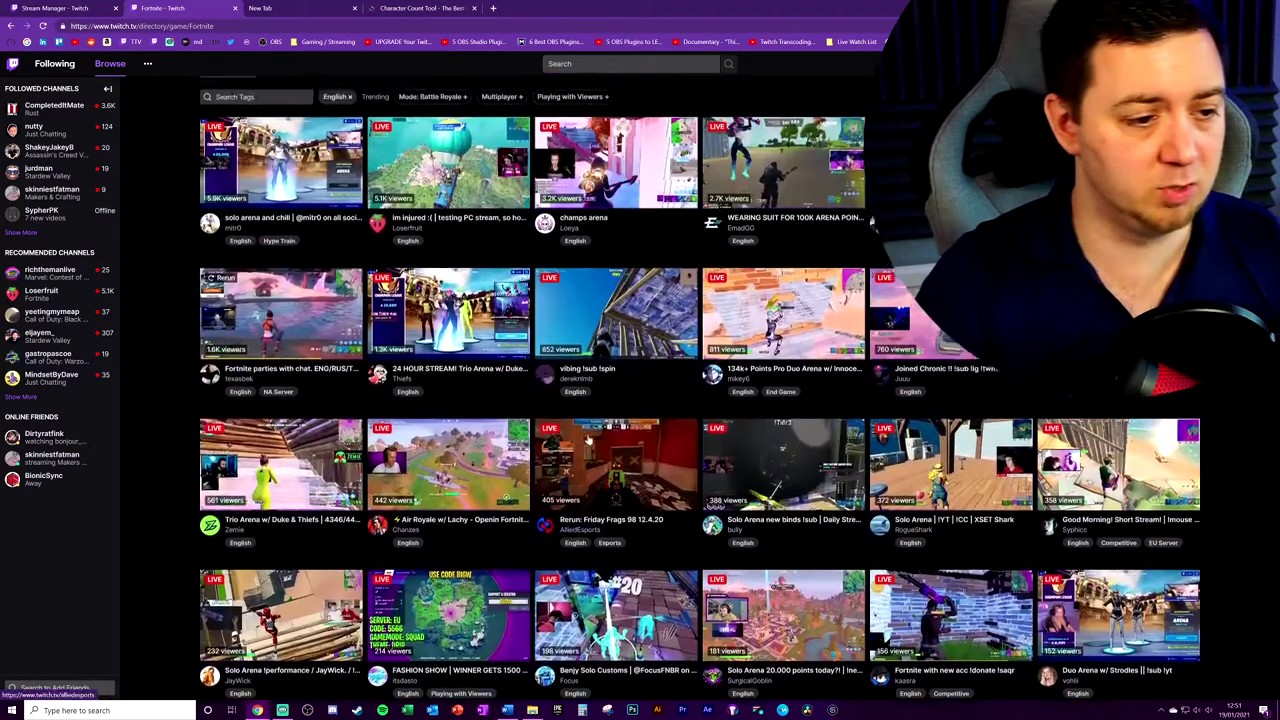
pyautogui.scroll(2, 588, 440)
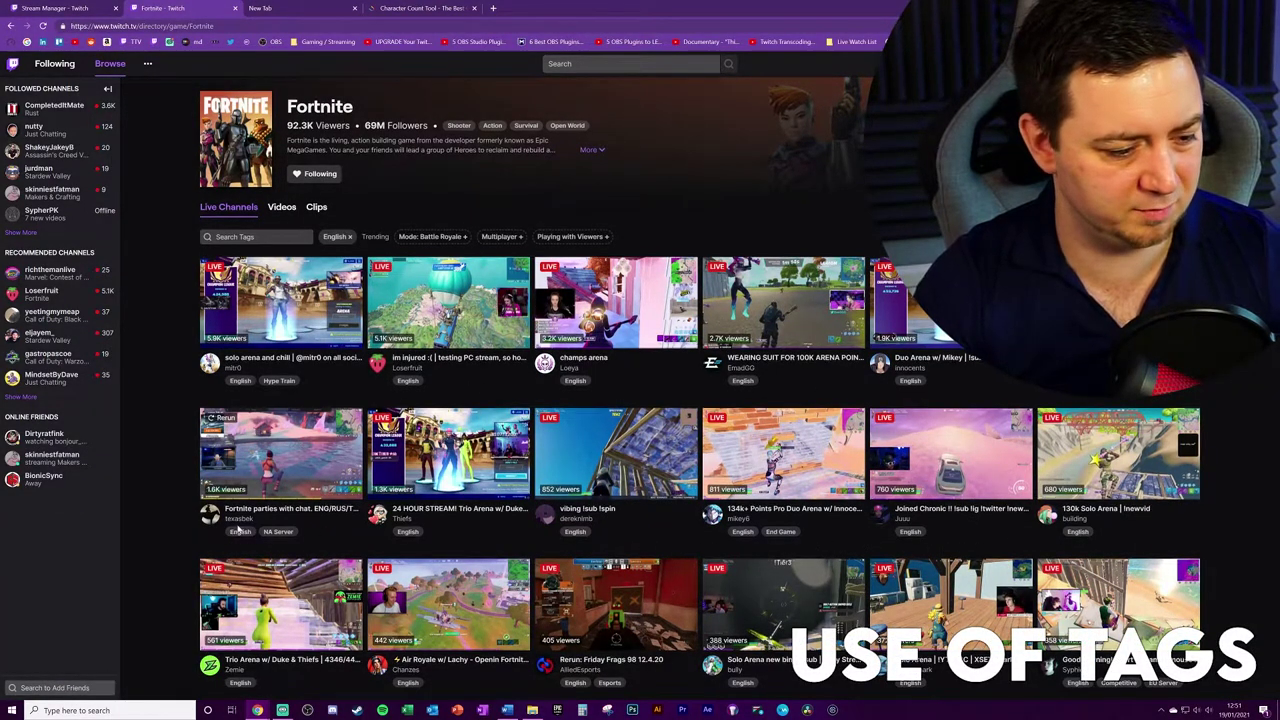
# Return to the Stream Manager's Edit Stream Info dialog with its empty title.
pyautogui.scroll(-4, 375, 533)
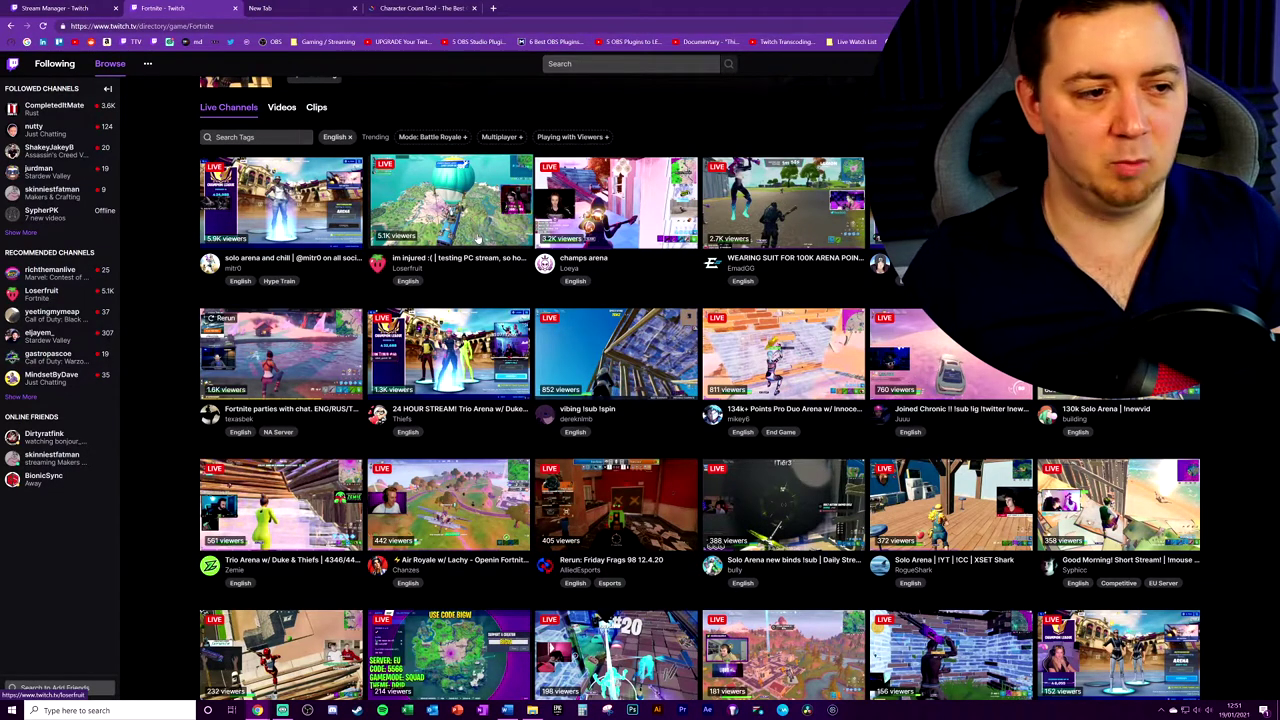
pyautogui.click(93, 12)
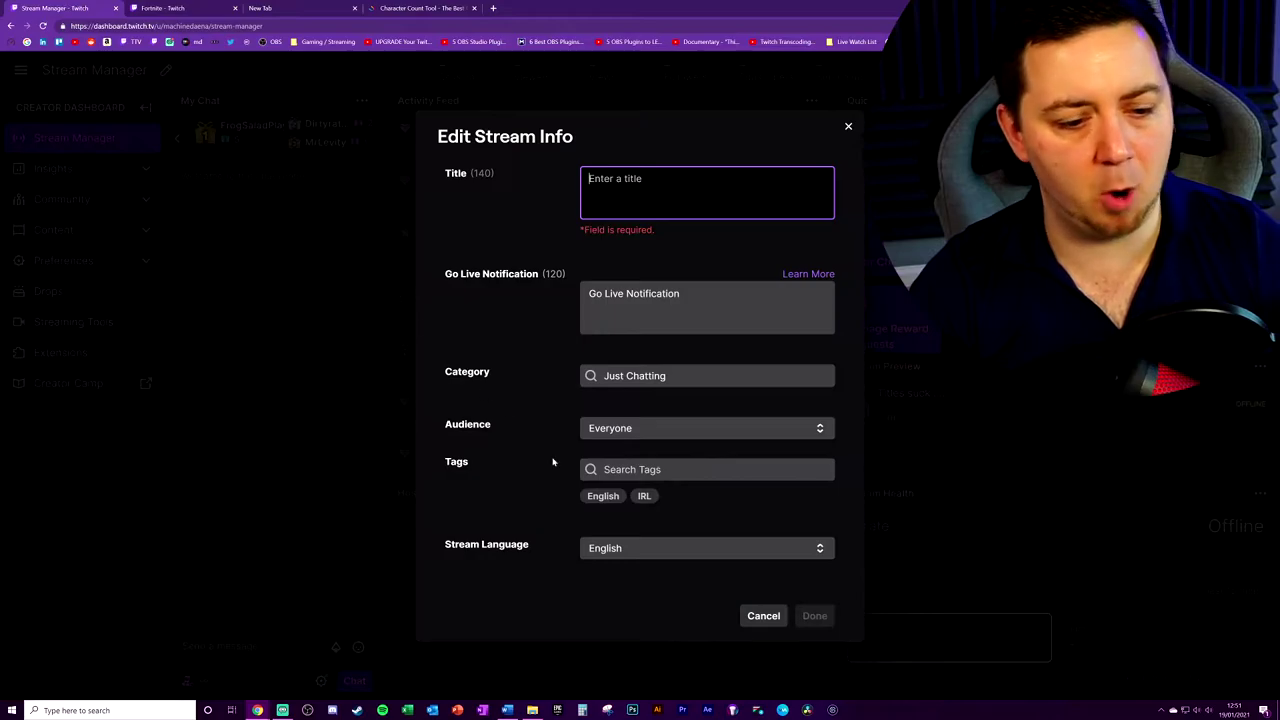
# Look up tag suggestions for 'playing' and 'chal' without adding any tag.
pyautogui.click(642, 469)
pyautogui.write('playing')
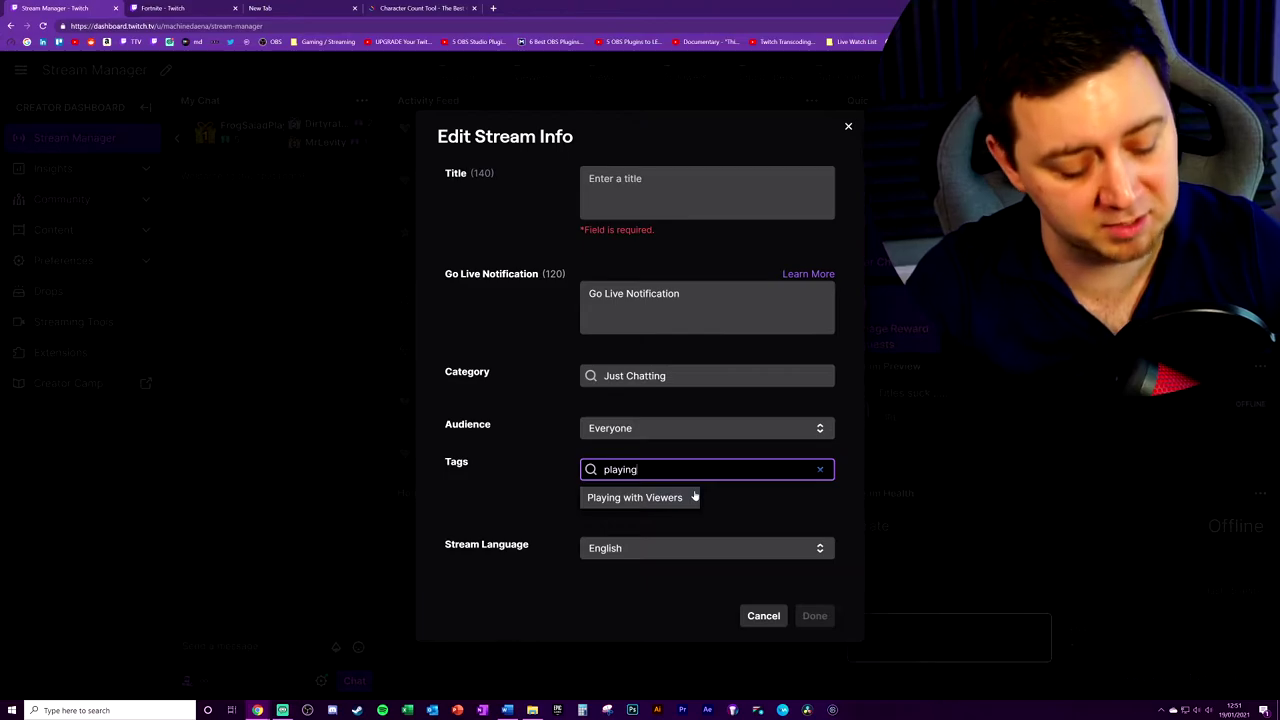
pyautogui.press('BackSpace')
pyautogui.press('BackSpace')
pyautogui.press('BackSpace')
pyautogui.press('BackSpace')
pyautogui.press('BackSpace')
pyautogui.press('BackSpace')
pyautogui.press('BackSpace')
pyautogui.write('chal')
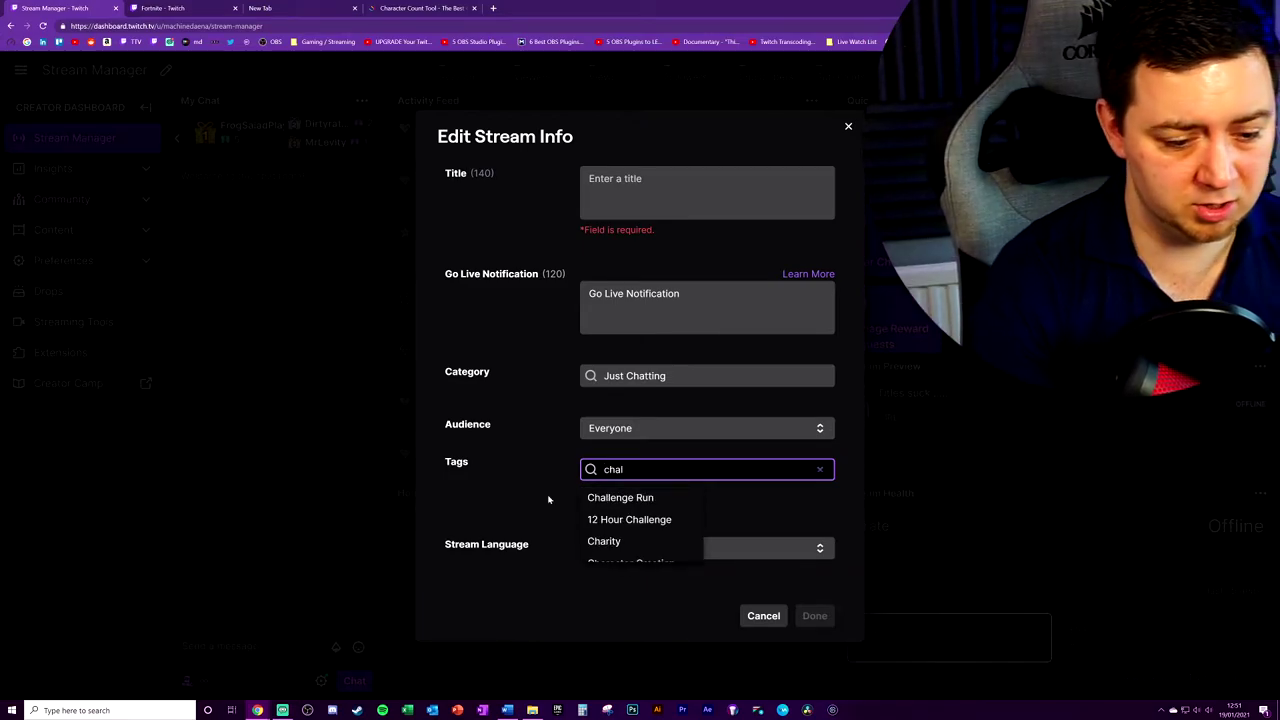
pyautogui.press('Escape')
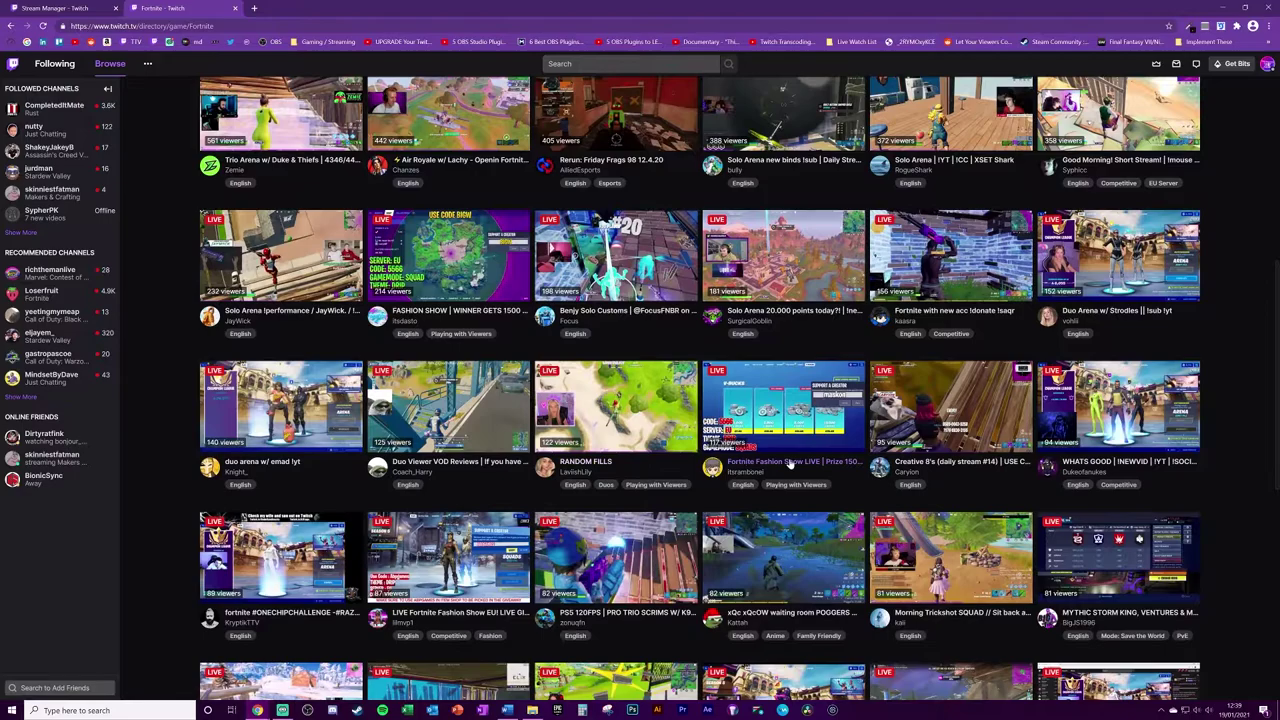
# Scroll through the Fortnite live channels before returning to the empty-titled Edit Stream Info dialog.
pyautogui.scroll(-3, 1125, 470)
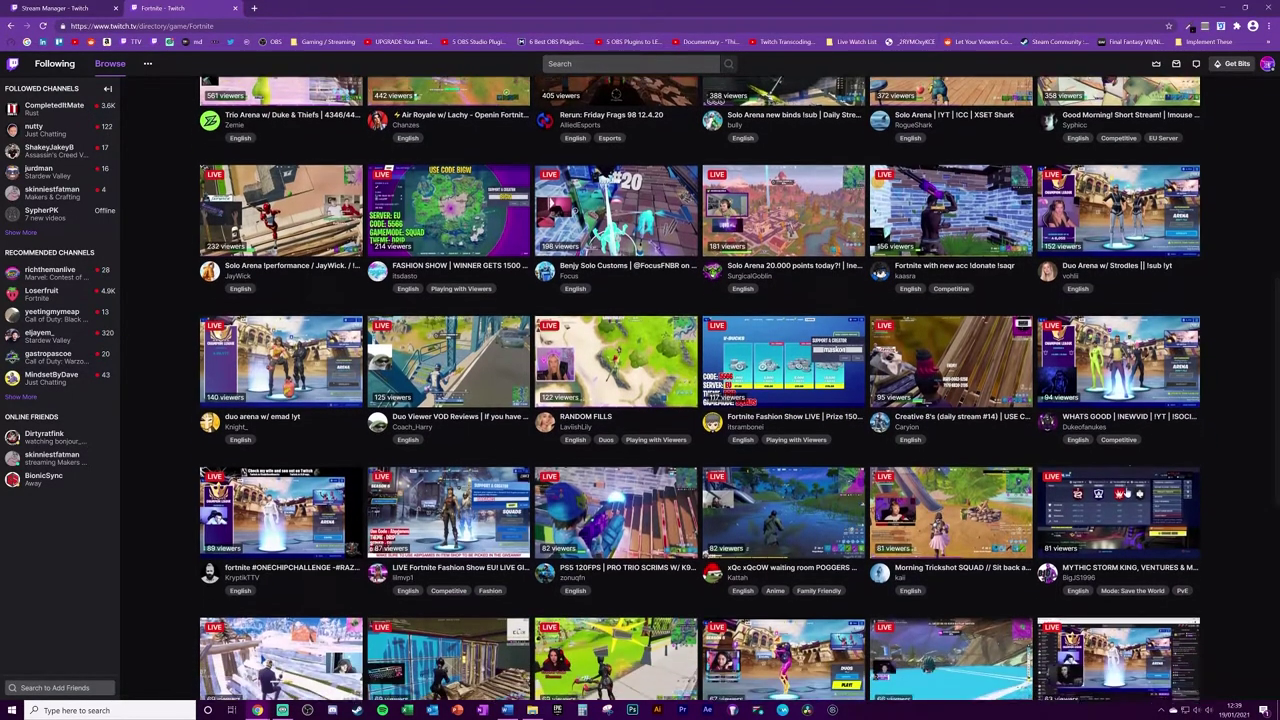
pyautogui.scroll(-2, 646, 452)
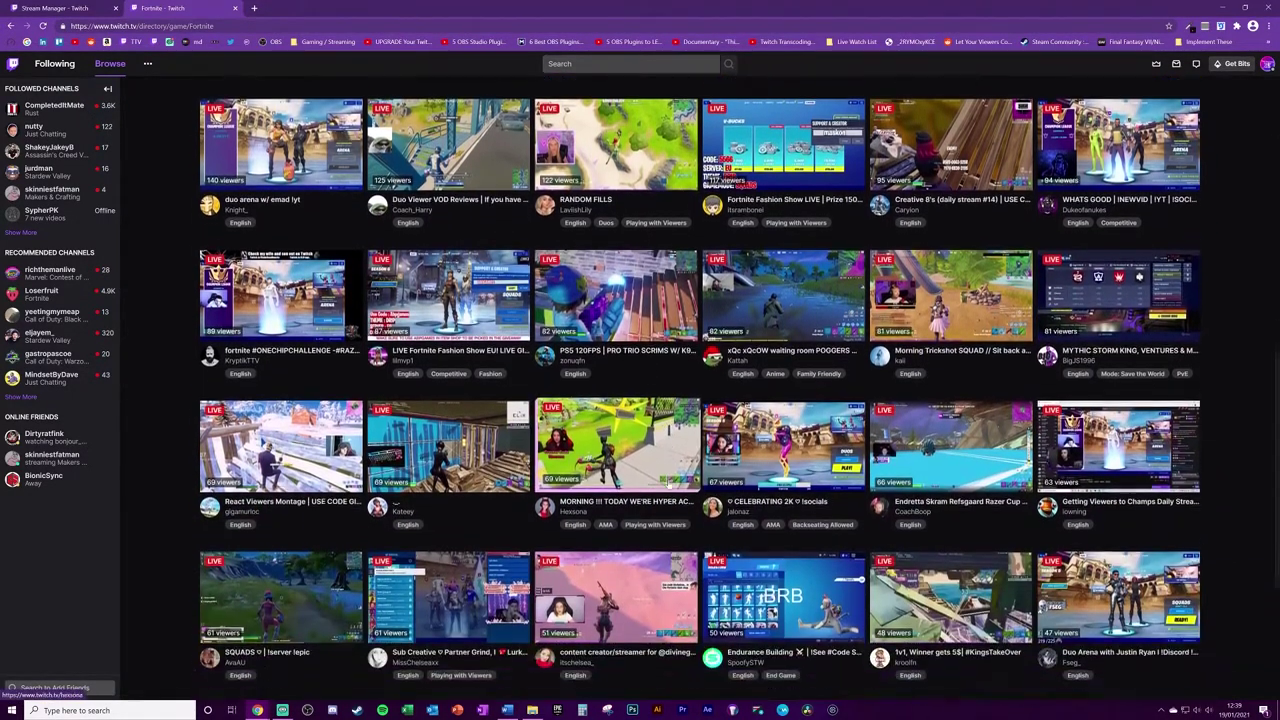
pyautogui.scroll(-2, 271, 527)
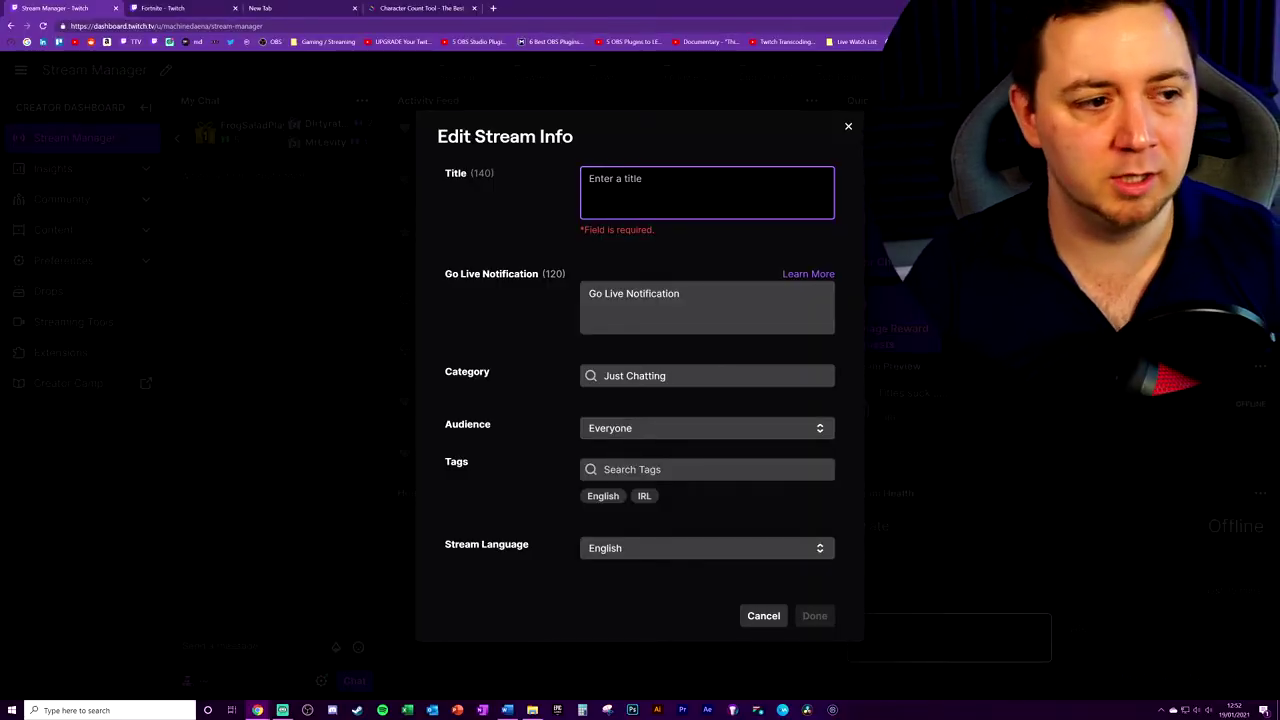
# Search emojipedia.org for 'eggplant' in a new tab, then return to the Stream Manager tab.
pyautogui.click(492, 7)
pyautogui.write('emojipe')
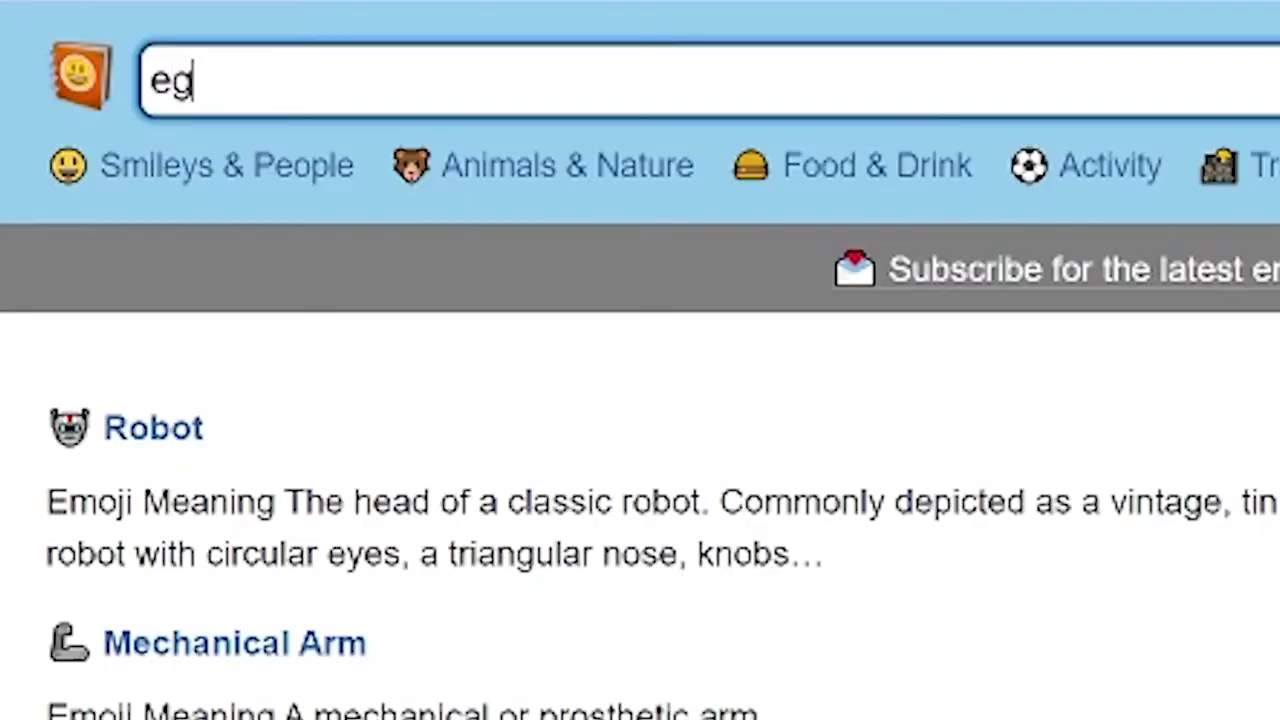
pyautogui.write('gplant')
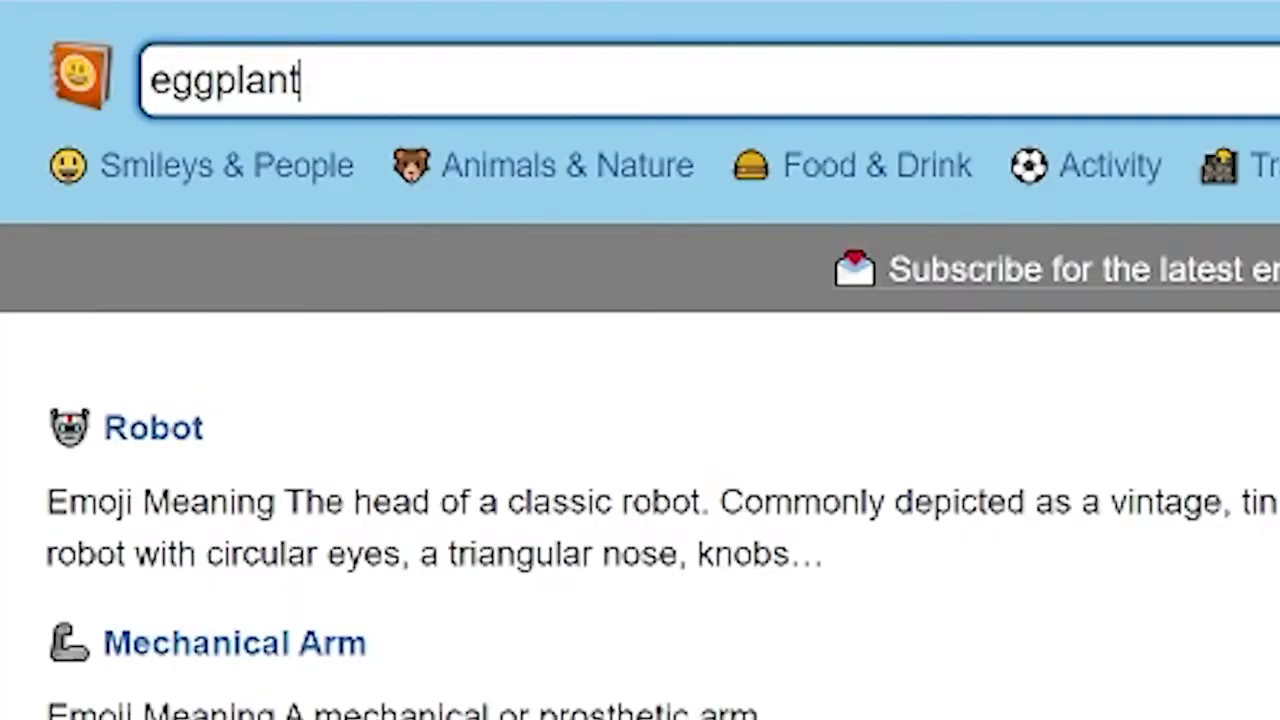
pyautogui.press('Return')
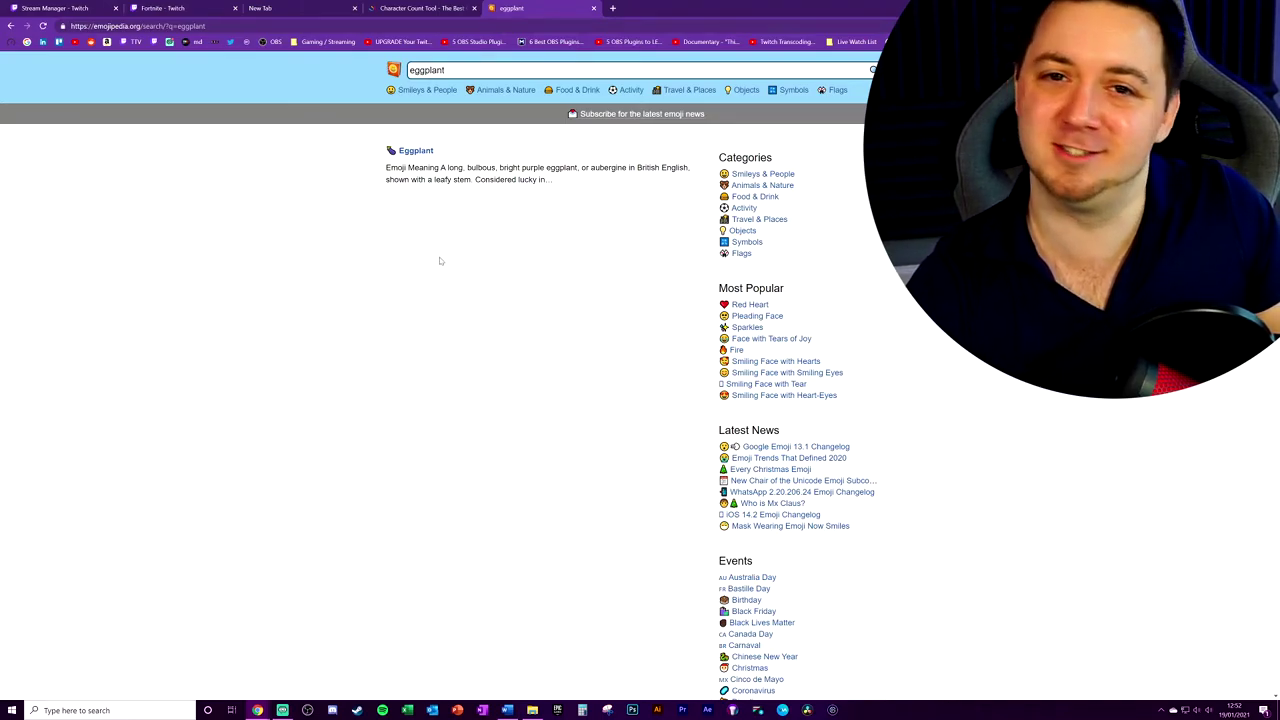
pyautogui.click(72, 9)
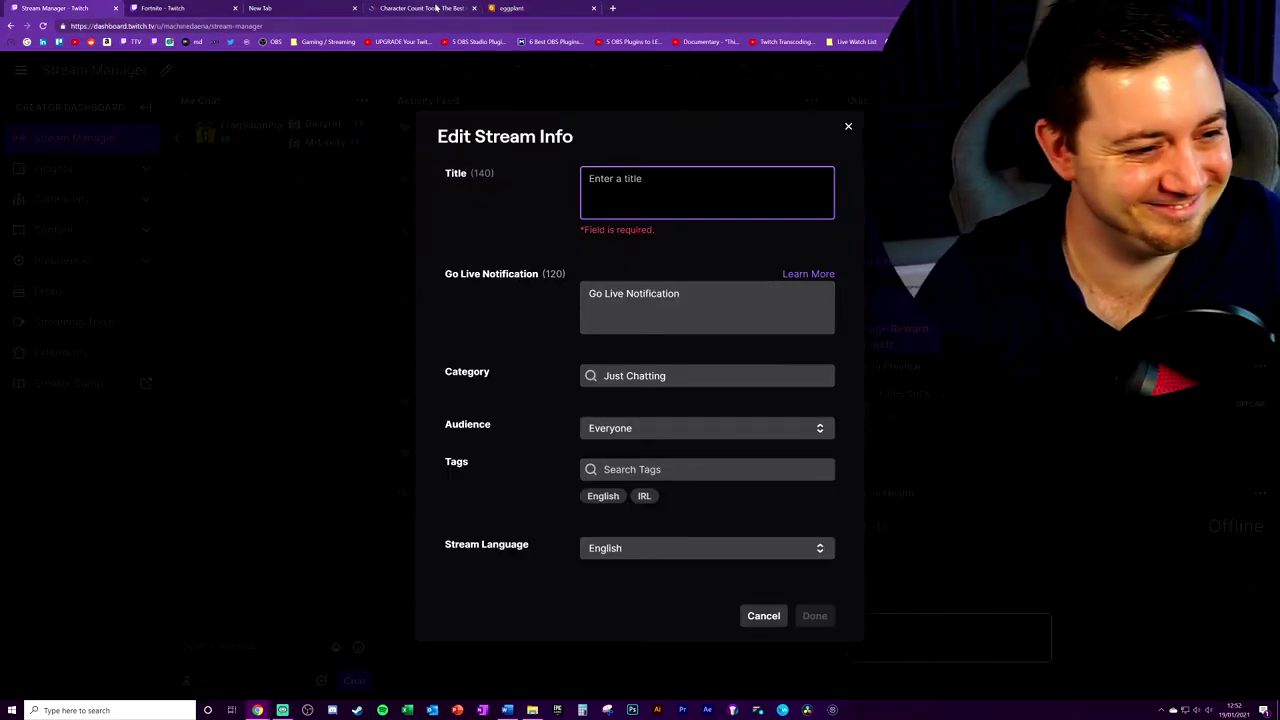
# Paste the eggplant emoji into the empty stream Title field.
pyautogui.write('🍆')
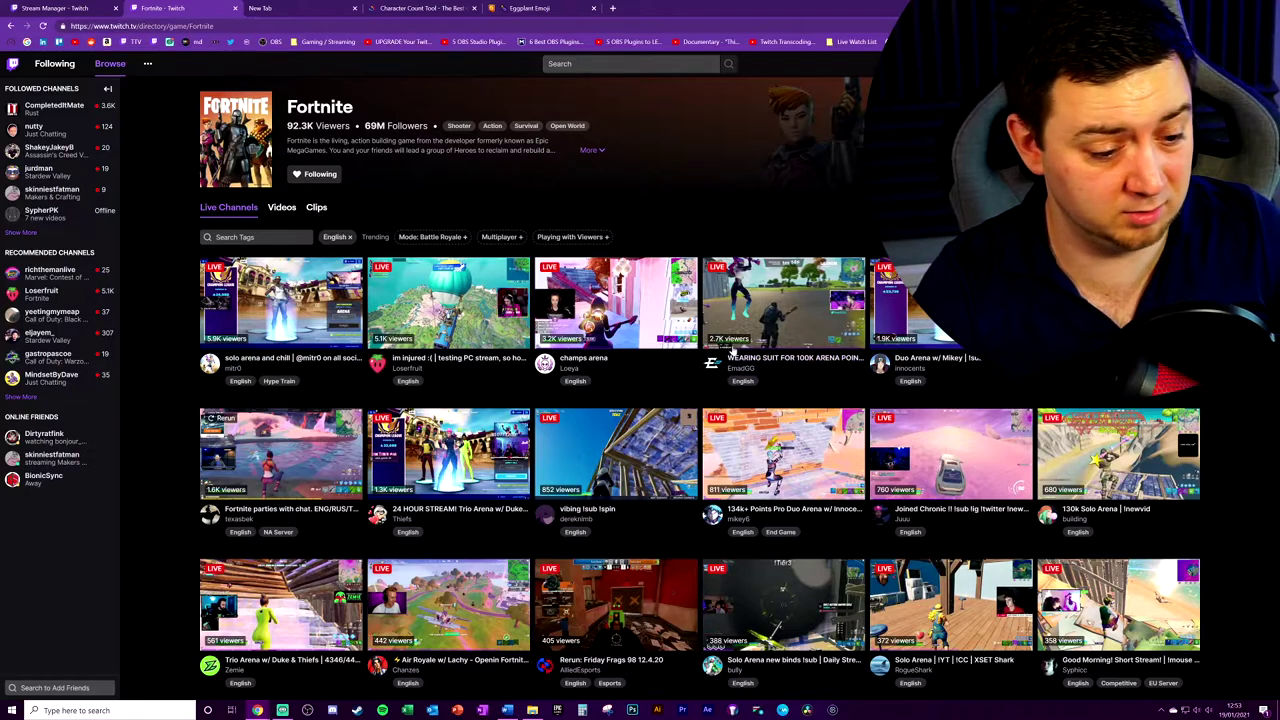
pyautogui.scroll(-3, 457, 267)
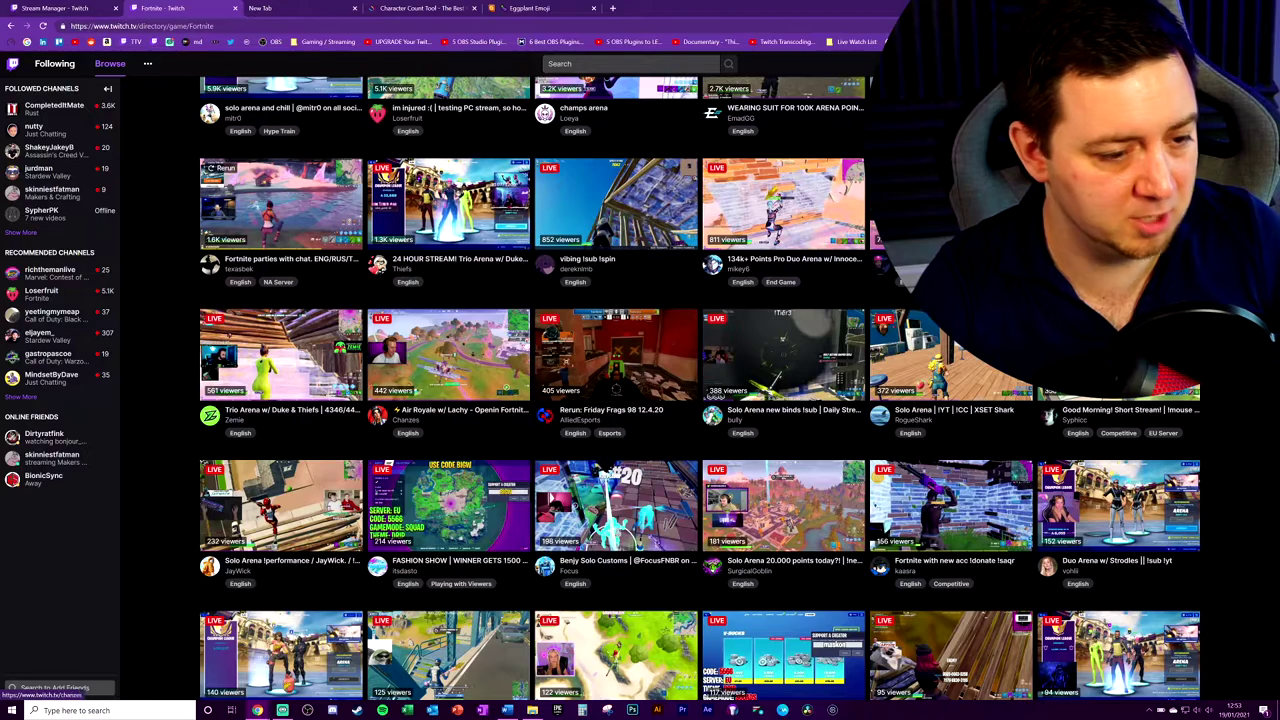
pyautogui.scroll(-3, 400, 318)
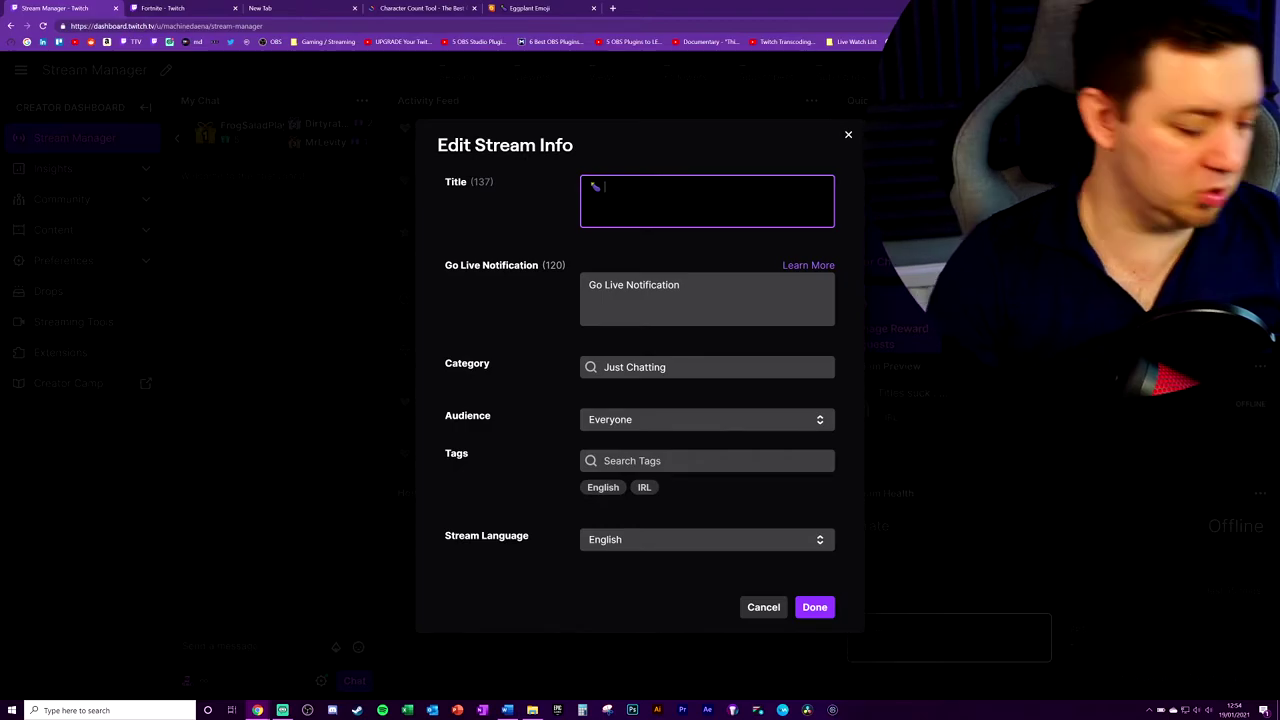
pyautogui.write('I')
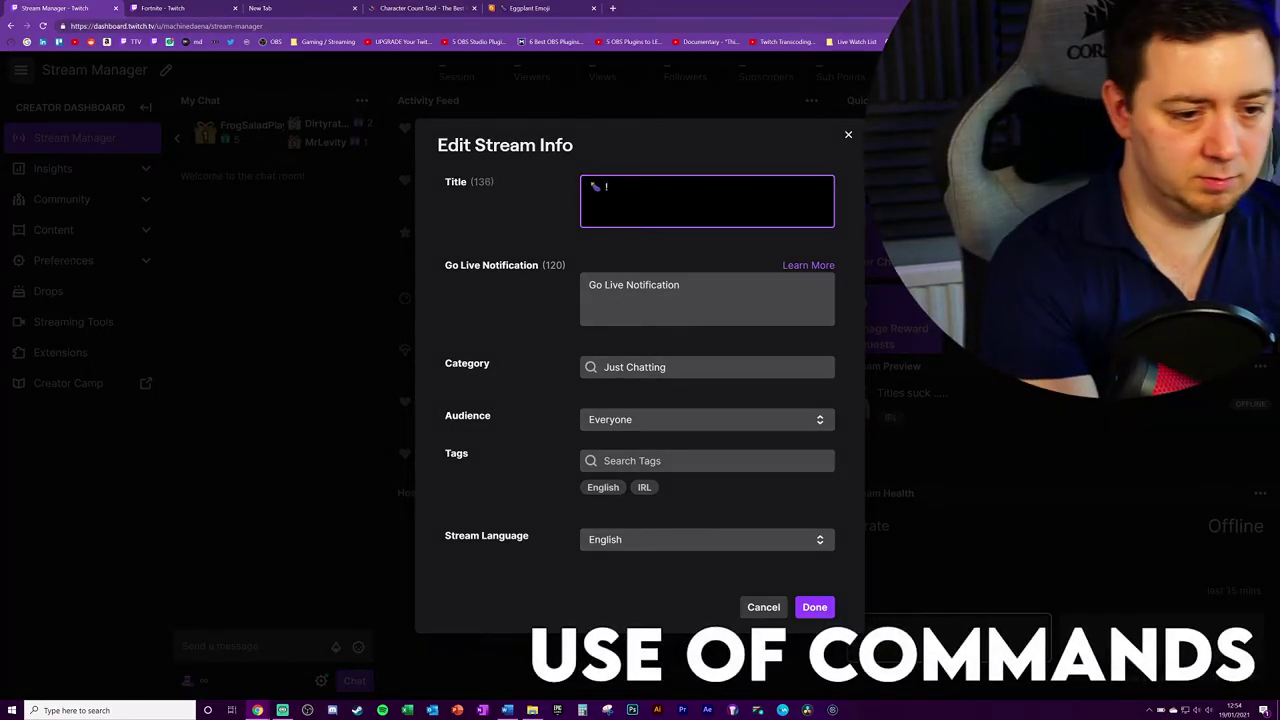
pyautogui.write('gk')
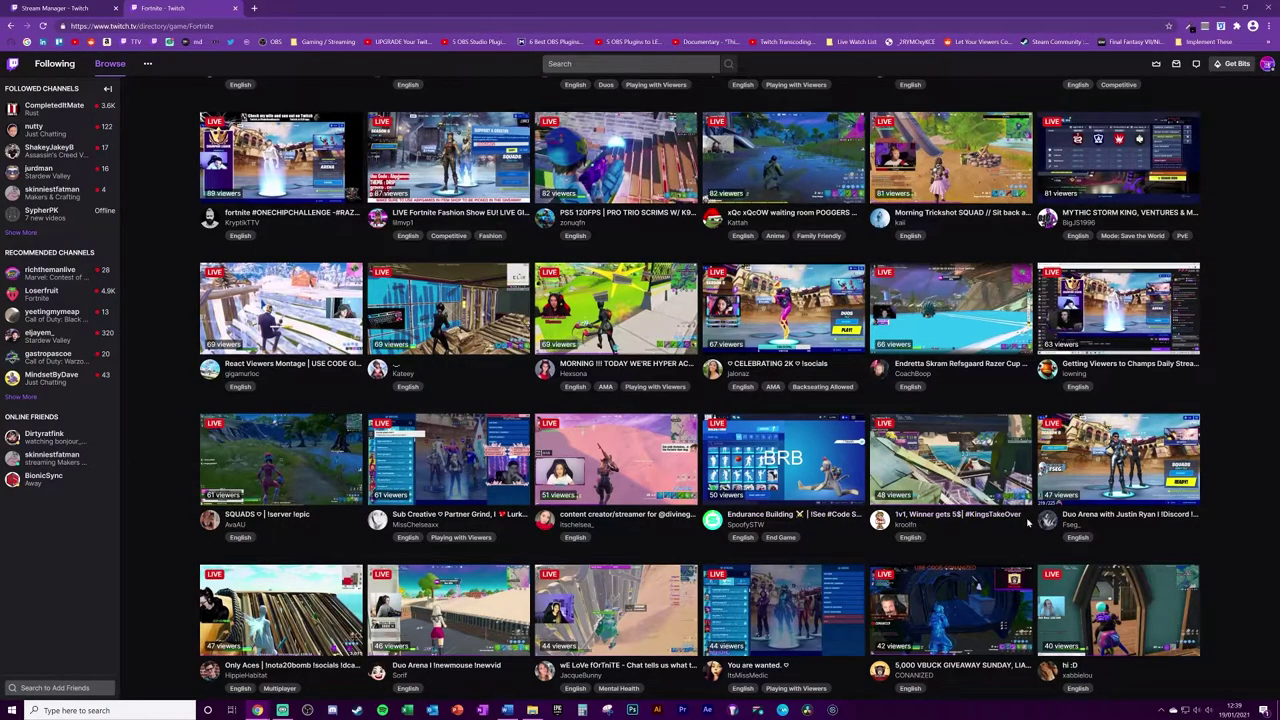
# Scroll down the Twitch page while the !gkstore title is being finished.
pyautogui.scroll(-3, 1092, 537)
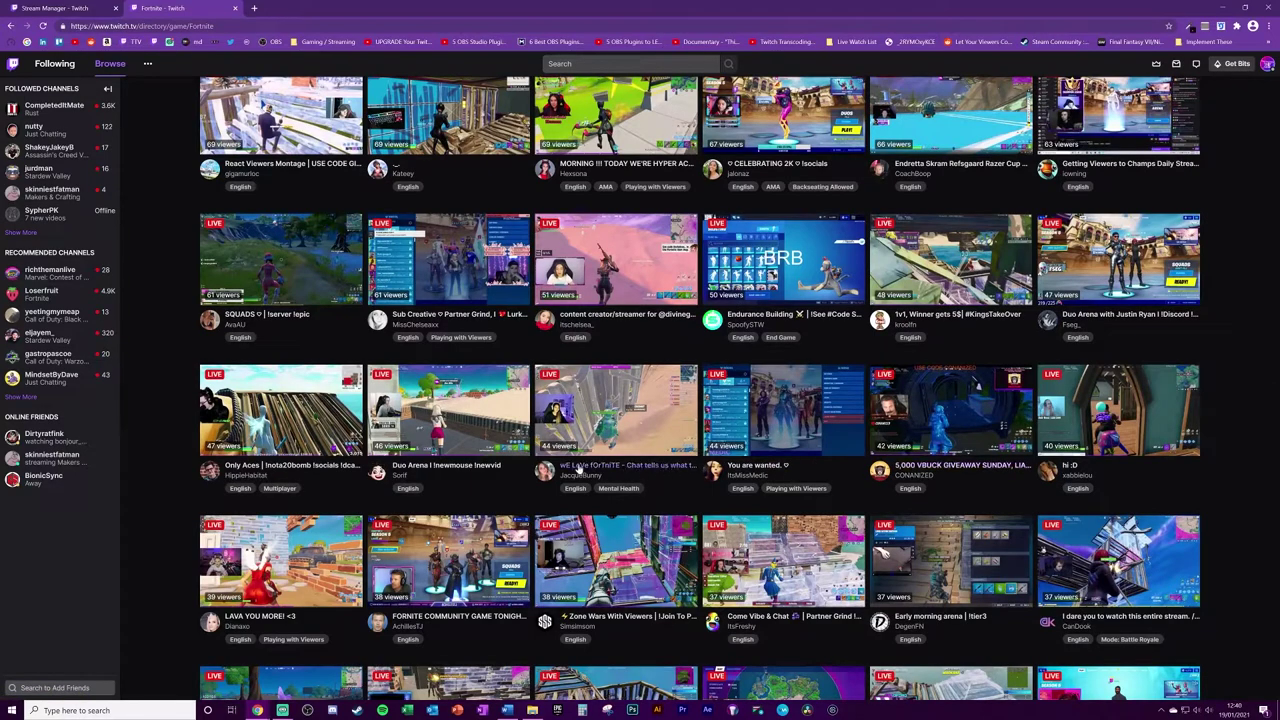
pyautogui.scroll(-3, 829, 388)
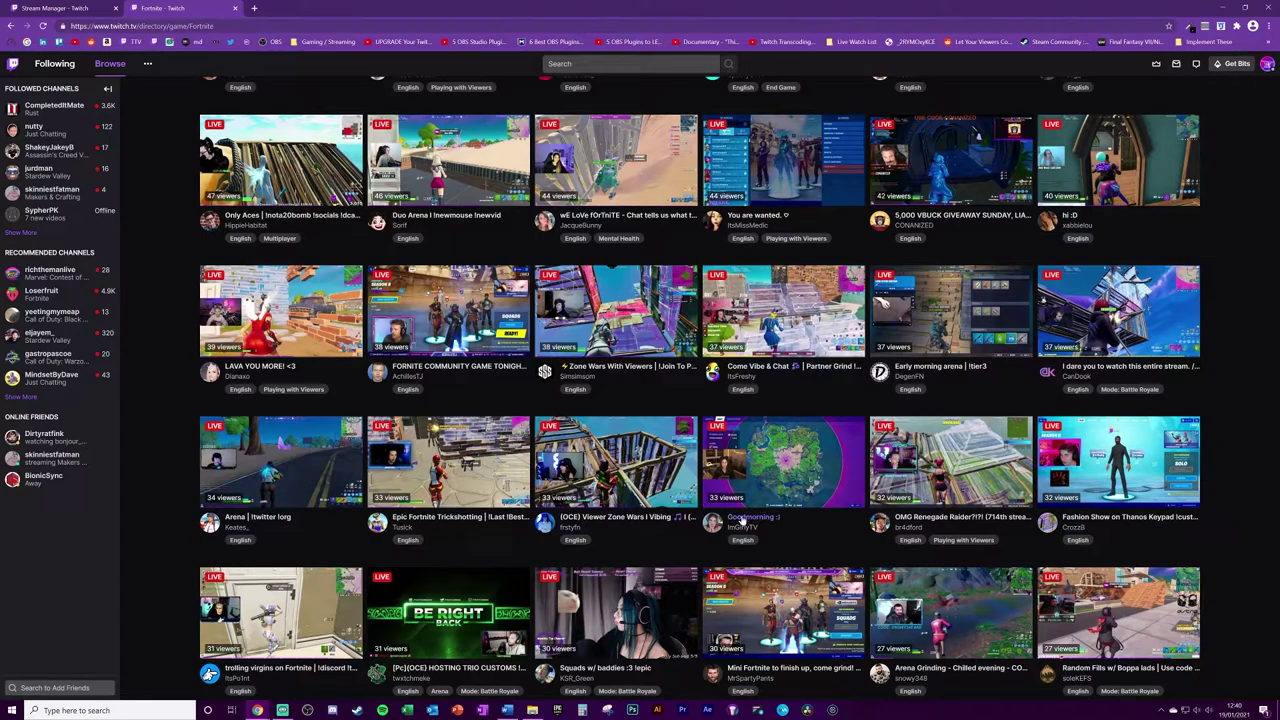
pyautogui.scroll(-2, 250, 517)
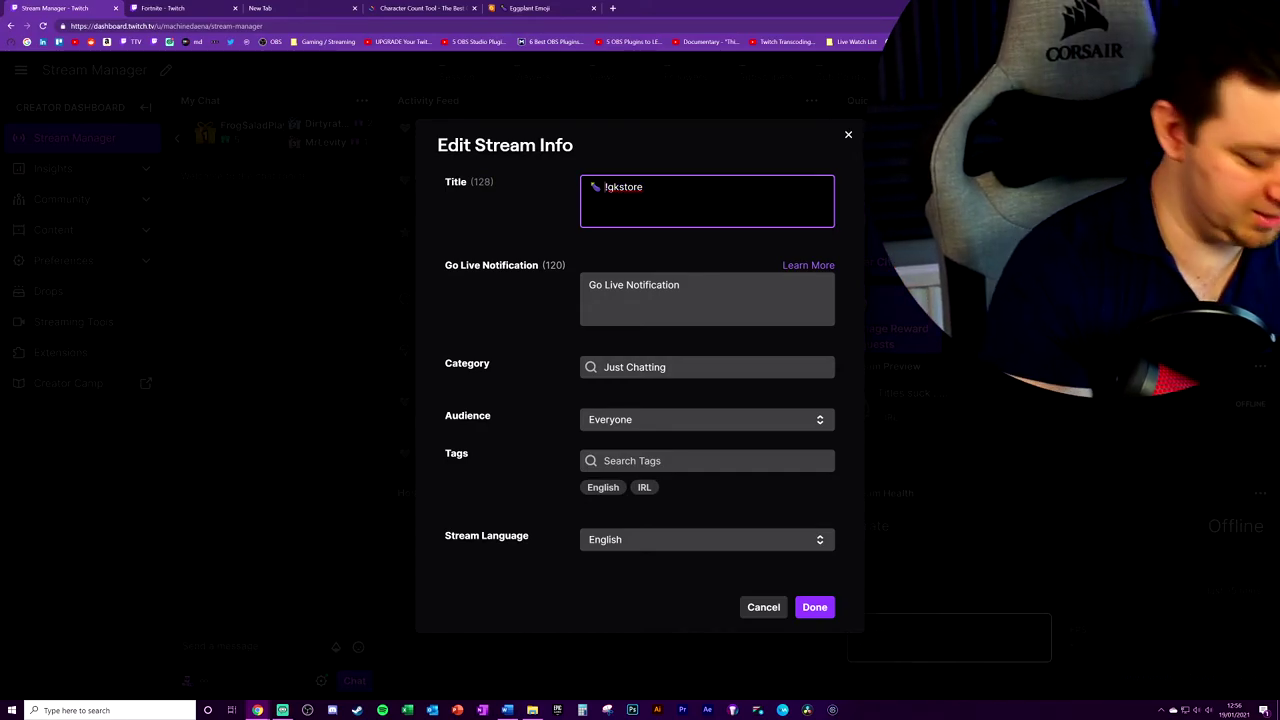
# Type the [UK] tag before !gkstore, removing the stray L typo.
pyautogui.write('[UKL]')
pyautogui.press('Left')
pyautogui.press('Left')
pyautogui.press('Delete')
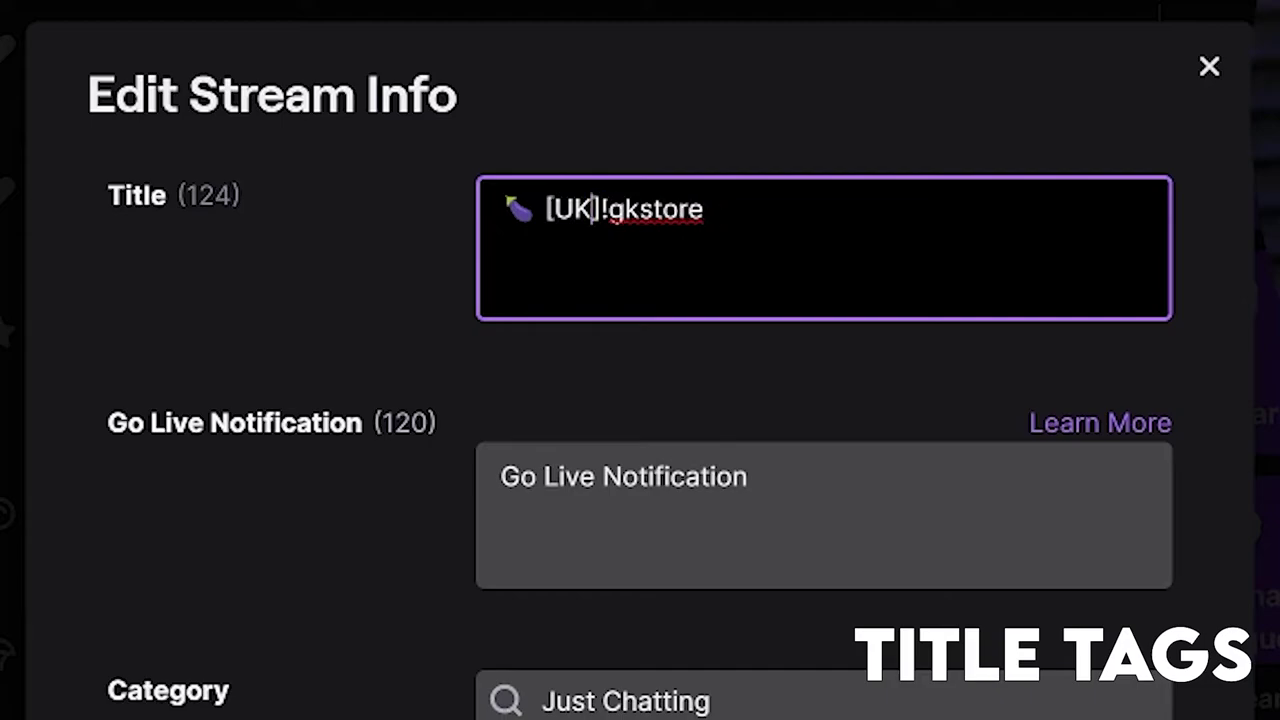
pyautogui.press('Right')
# Add the [PC] and [EN] tags after [UK], then select the tags.
pyautogui.write('[]')
pyautogui.press('Left')
pyautogui.write('PC')
pyautogui.press('Right')
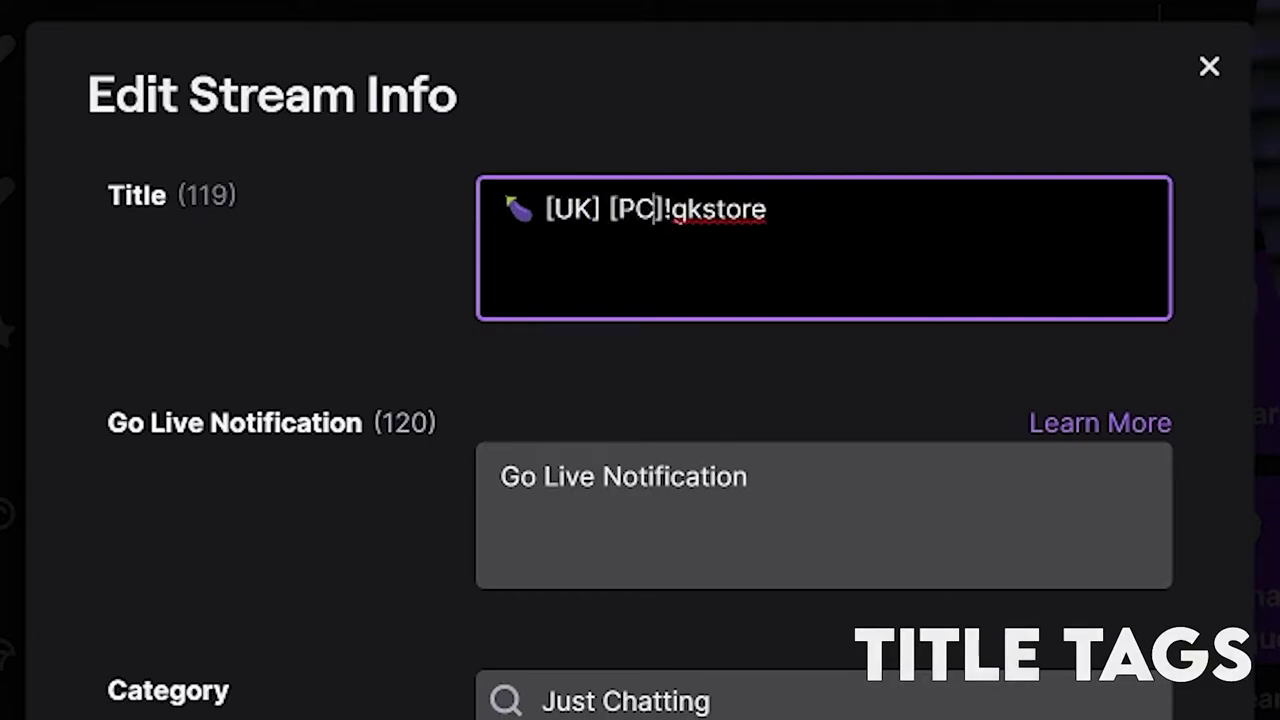
pyautogui.write('[]')
pyautogui.press('Left')
pyautogui.write('EN')
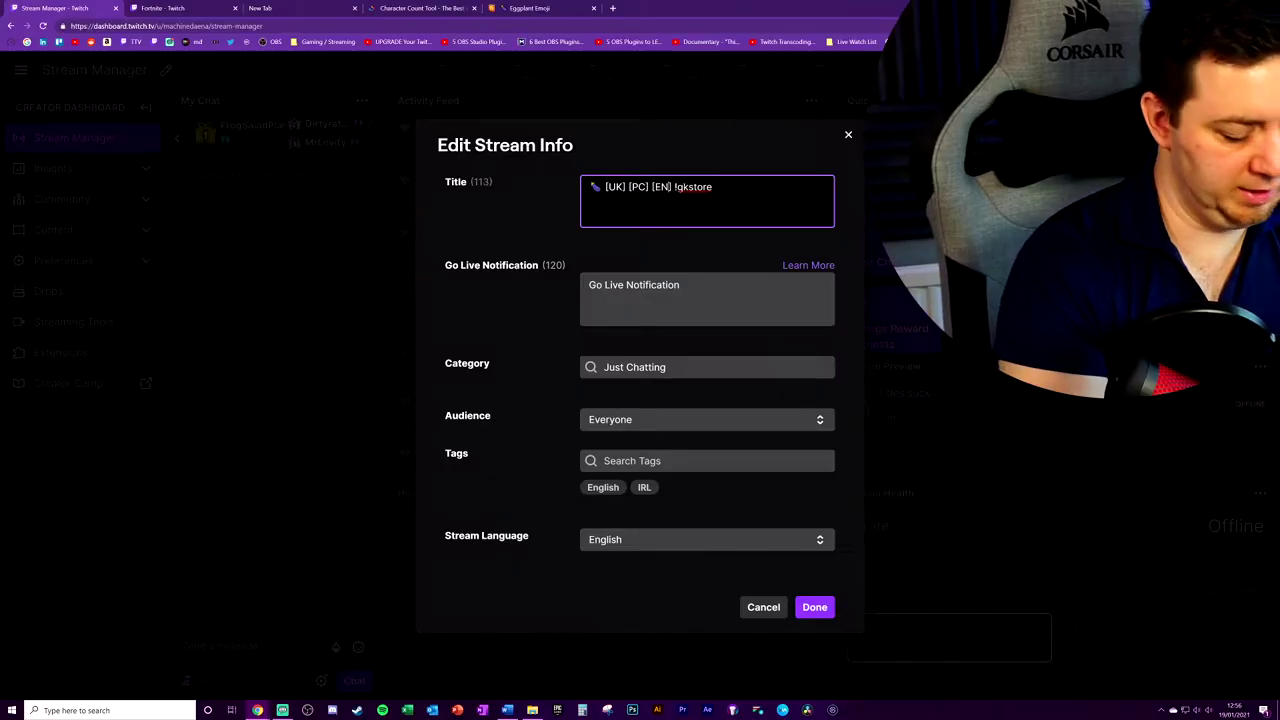
pyautogui.press('Right')
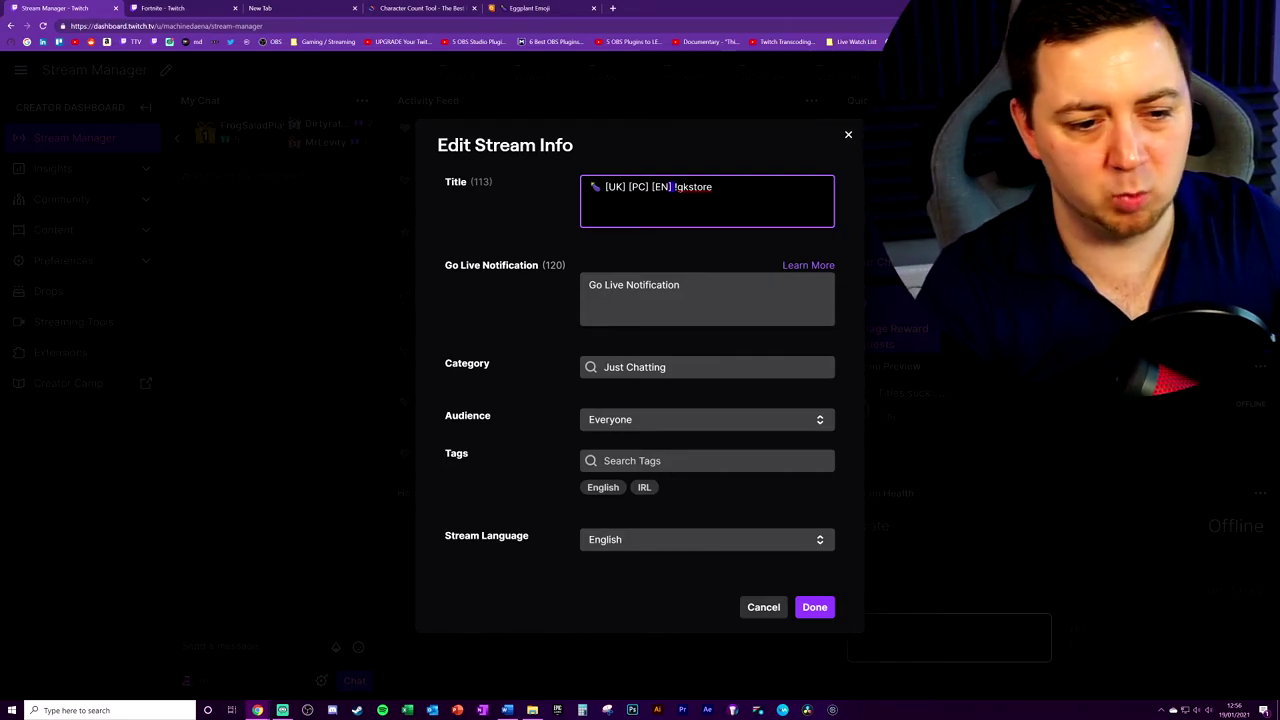
pyautogui.hotkey('shift', 'Left')
pyautogui.hotkey('shift', 'Left')
pyautogui.hotkey('shift', 'Left')
pyautogui.hotkey('shift', 'Left')
pyautogui.hotkey('shift', 'Left')
pyautogui.hotkey('shift', 'Left')
pyautogui.hotkey('shift', 'Left')
pyautogui.hotkey('shift', 'Left')
pyautogui.hotkey('shift', 'Left')
pyautogui.hotkey('shift', 'Left')
pyautogui.hotkey('shift', 'Left')
pyautogui.hotkey('shift', 'Left')
pyautogui.hotkey('shift', 'Left')
pyautogui.hotkey('shift', 'Left')
pyautogui.hotkey('shift', 'Left')
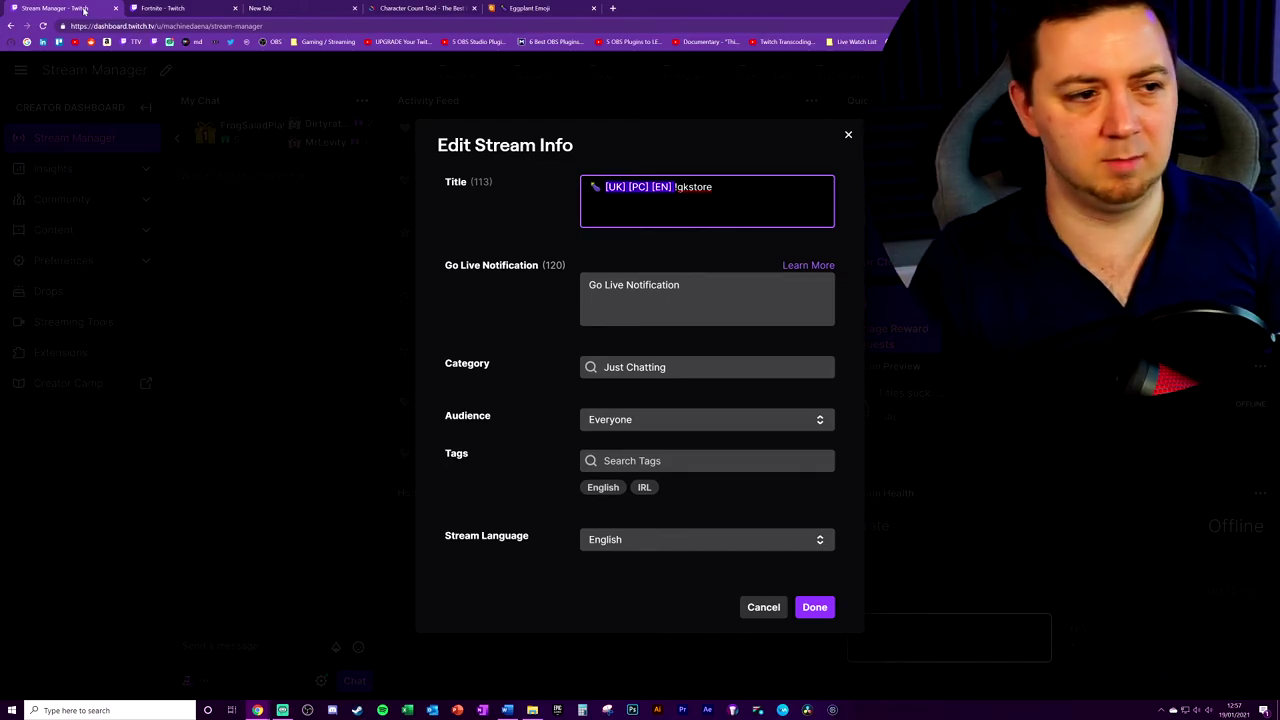
# Open a live stream from the Fortnite directory and highlight its title and tag line.
pyautogui.click(188, 8)
pyautogui.click(461, 363)
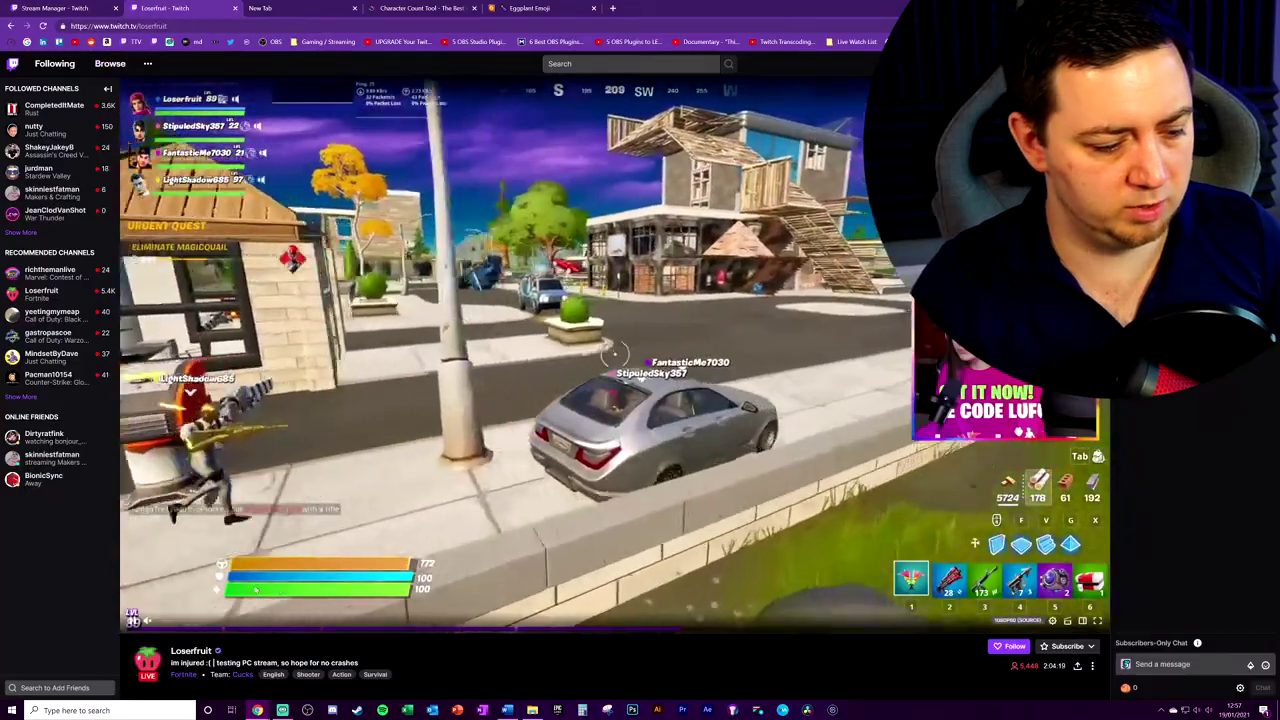
pyautogui.moveTo(427, 582); pyautogui.dragTo(296, 578)
pyautogui.moveTo(472, 611); pyautogui.dragTo(226, 611)
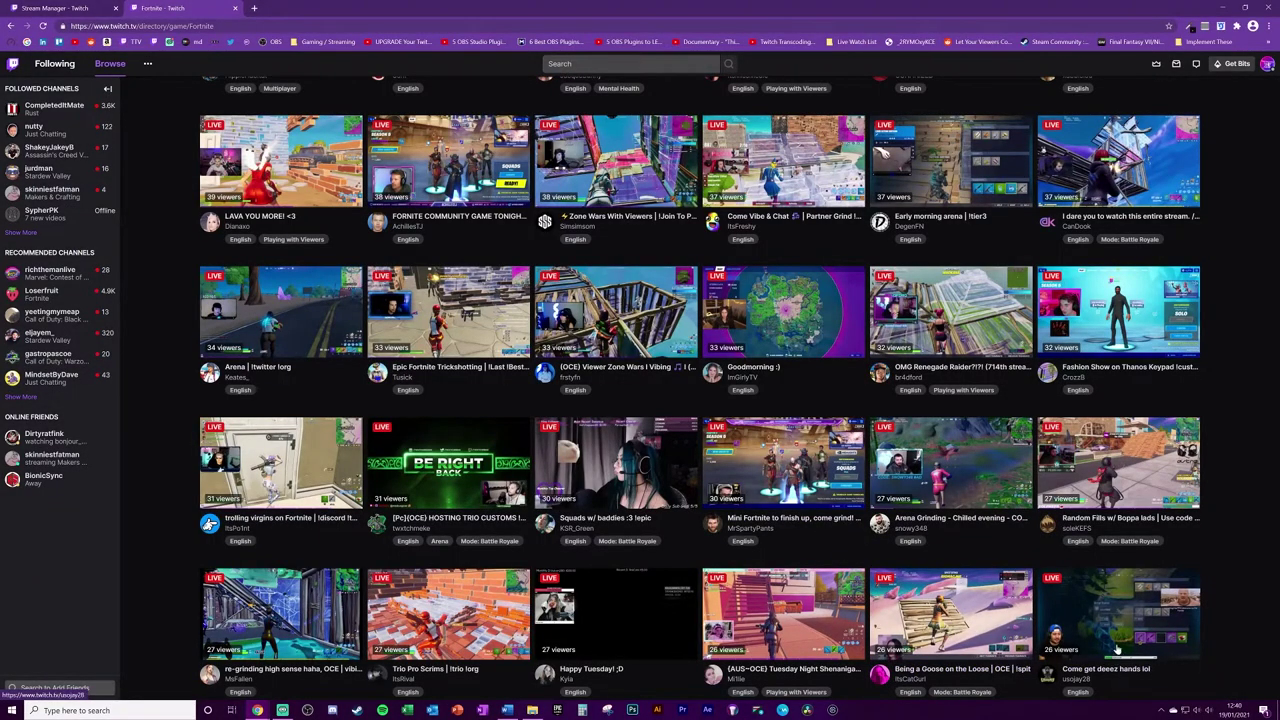
# Scroll back up and select the whole stream title text in the Title field.
pyautogui.scroll(10, 1131, 370)
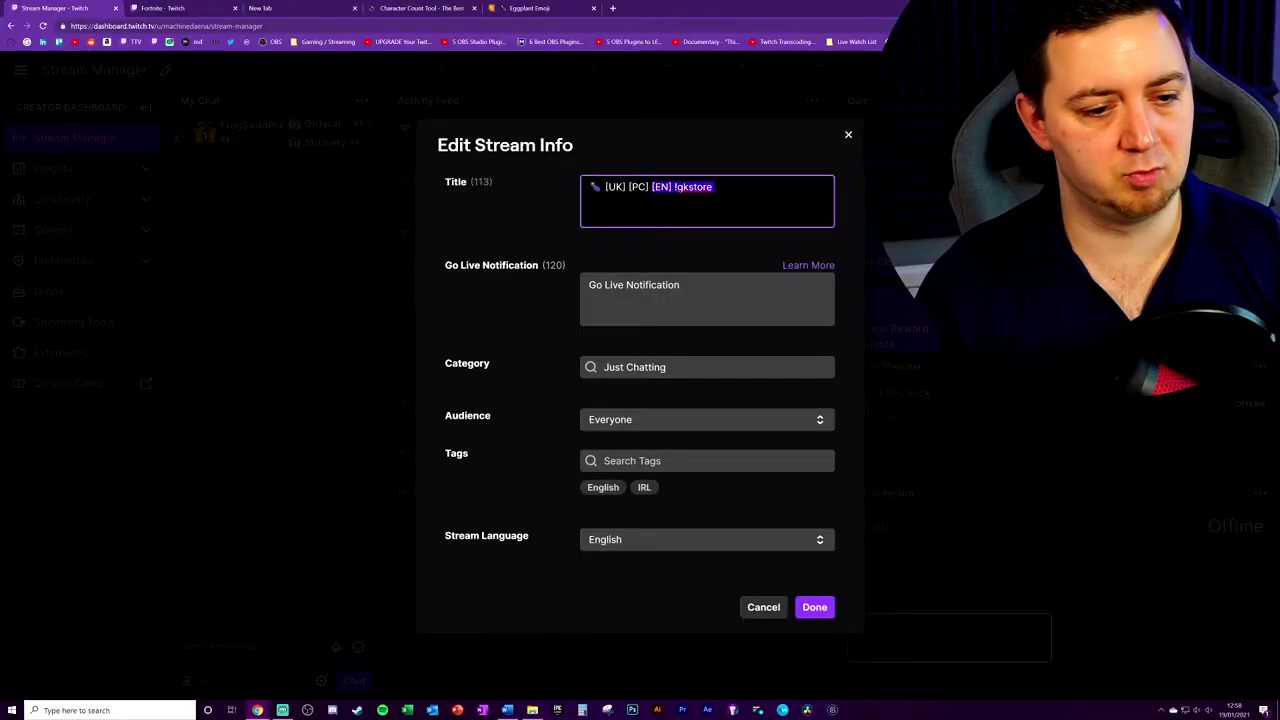
pyautogui.hotkey('shift', 'Left')
pyautogui.hotkey('shift', 'Left')
pyautogui.hotkey('shift', 'Left')
pyautogui.hotkey('shift', 'Left')
pyautogui.hotkey('shift', 'Left')
pyautogui.hotkey('shift', 'Left')
pyautogui.hotkey('shift', 'Left')
pyautogui.hotkey('shift', 'Left')
pyautogui.hotkey('shift', 'Left')
pyautogui.hotkey('shift', 'Left')
pyautogui.hotkey('shift', 'Left')
pyautogui.hotkey('shift', 'Left')
pyautogui.hotkey('shift', 'Left')
pyautogui.hotkey('shift', 'Left')
pyautogui.hotkey('shift', 'Left')
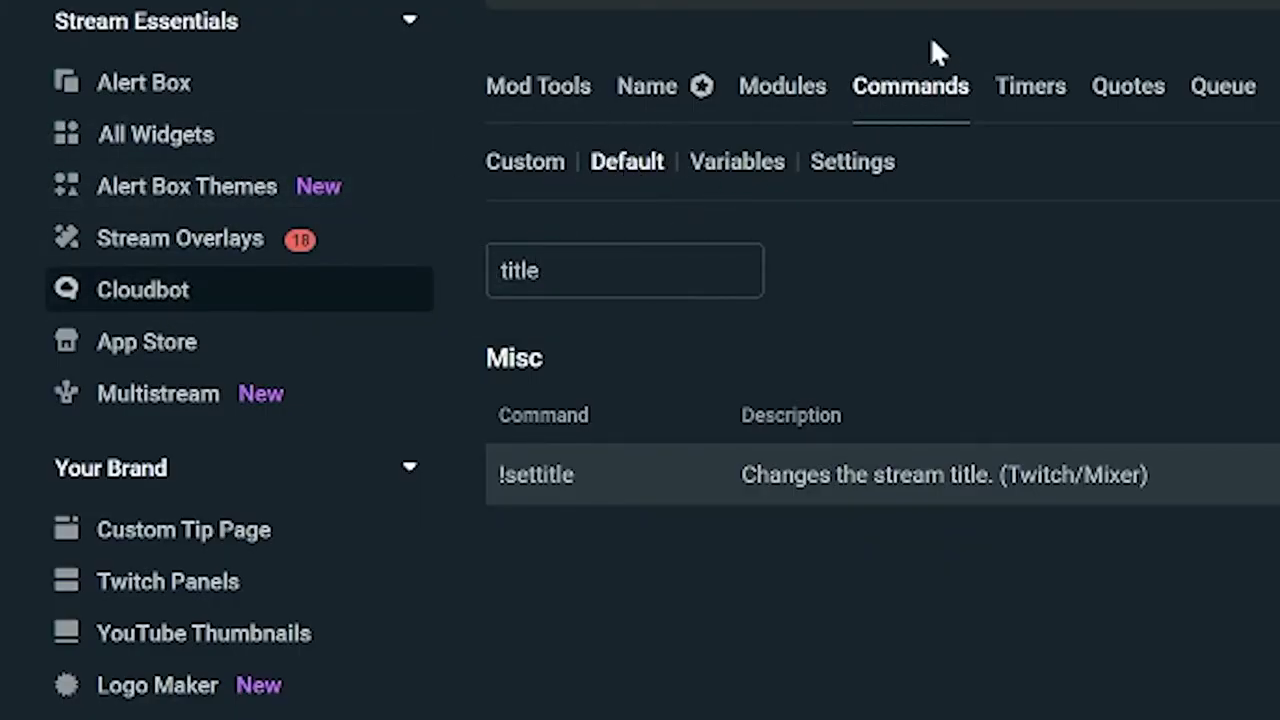
# Highlight the !settitle command in Streamlabs Cloudbot's default commands list.
pyautogui.moveTo(476, 464); pyautogui.dragTo(576, 474)
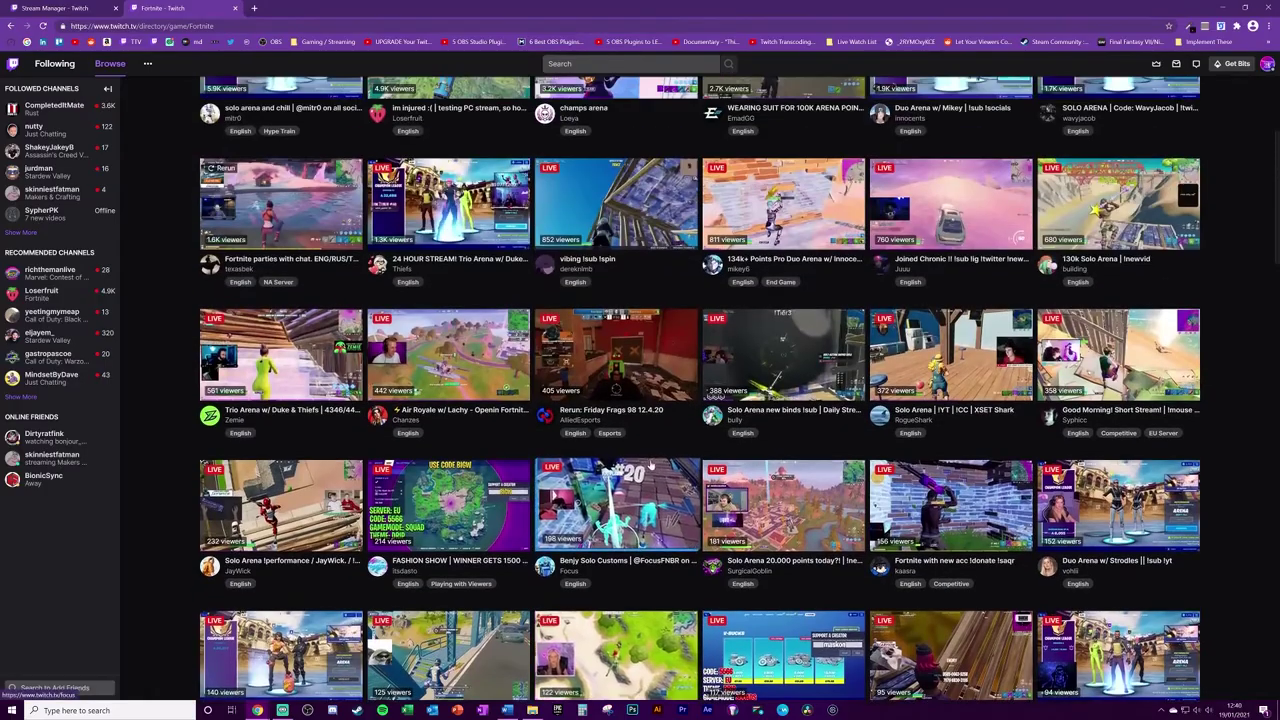
pyautogui.scroll(3, 651, 464)
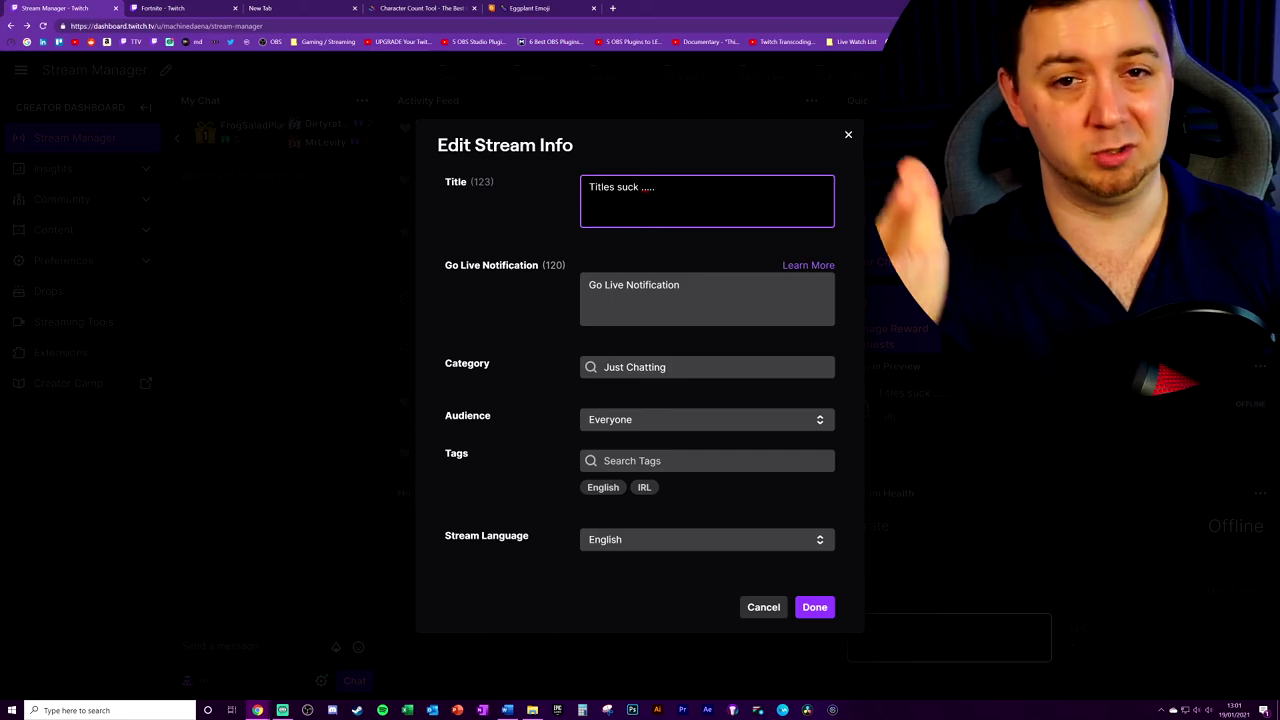
# Select the Just Chatting text in the Category search box.
pyautogui.click(700, 367)
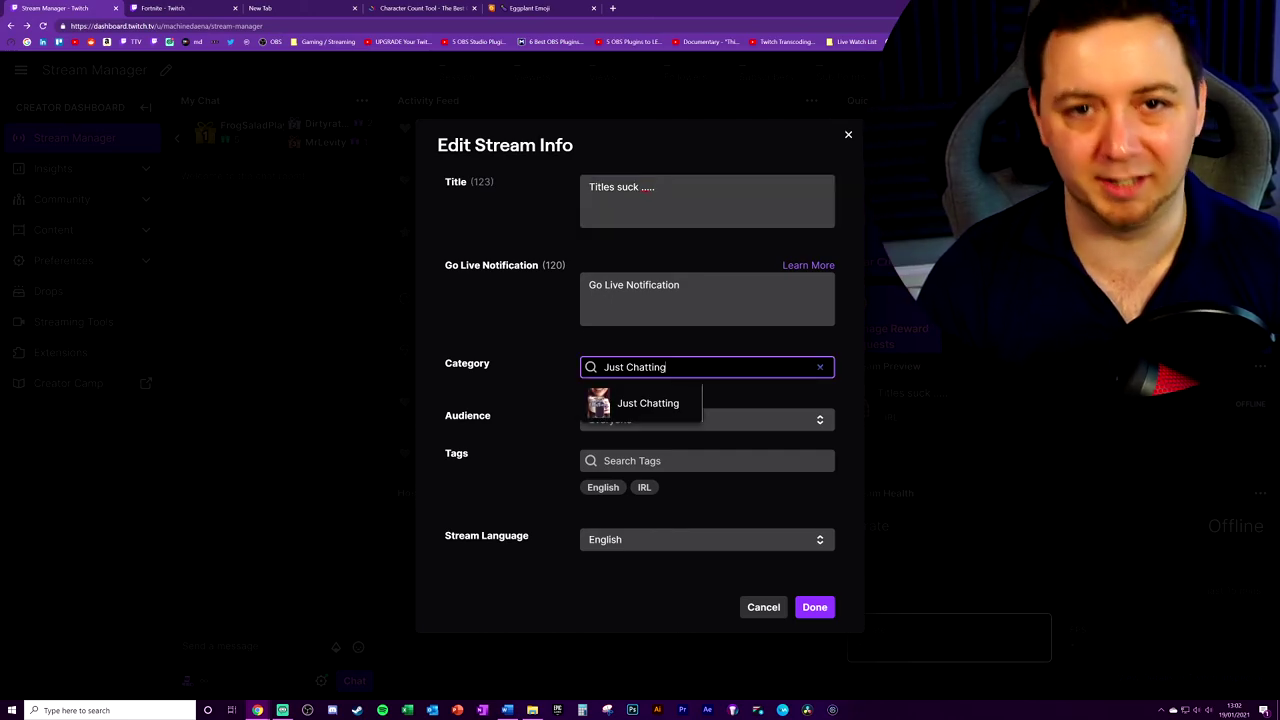
pyautogui.hotkey('ctrl', 'a')
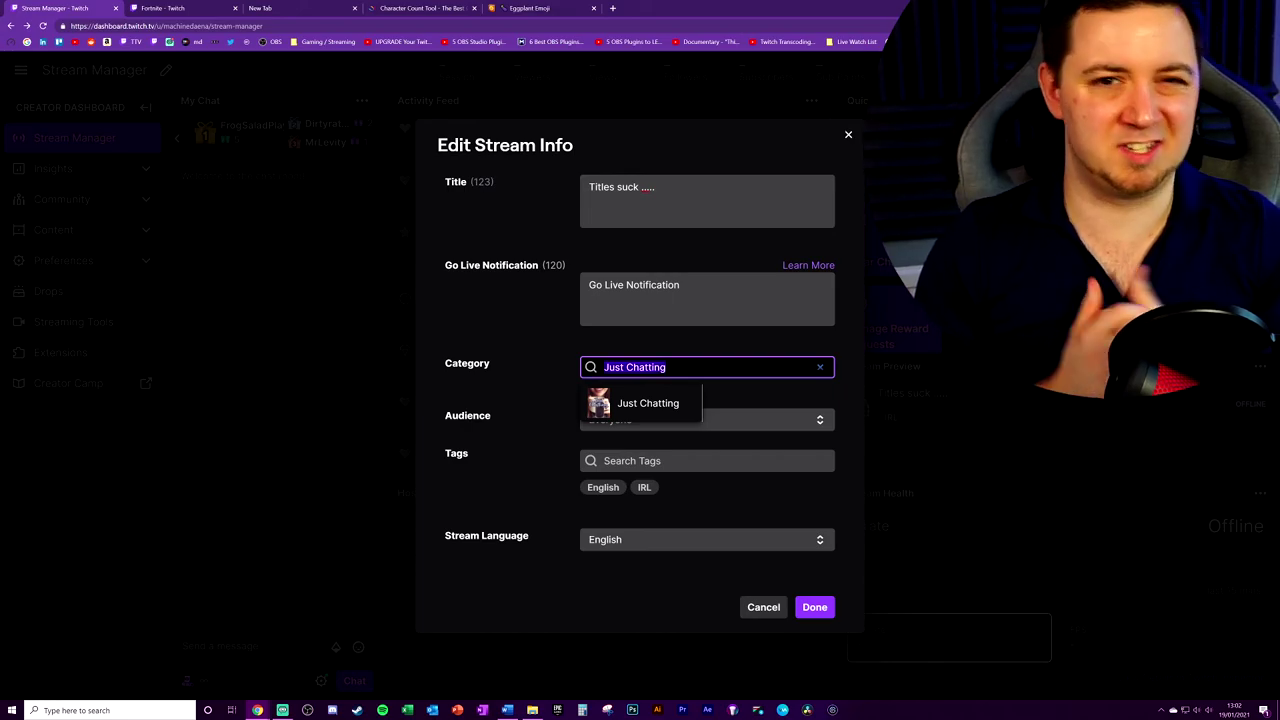